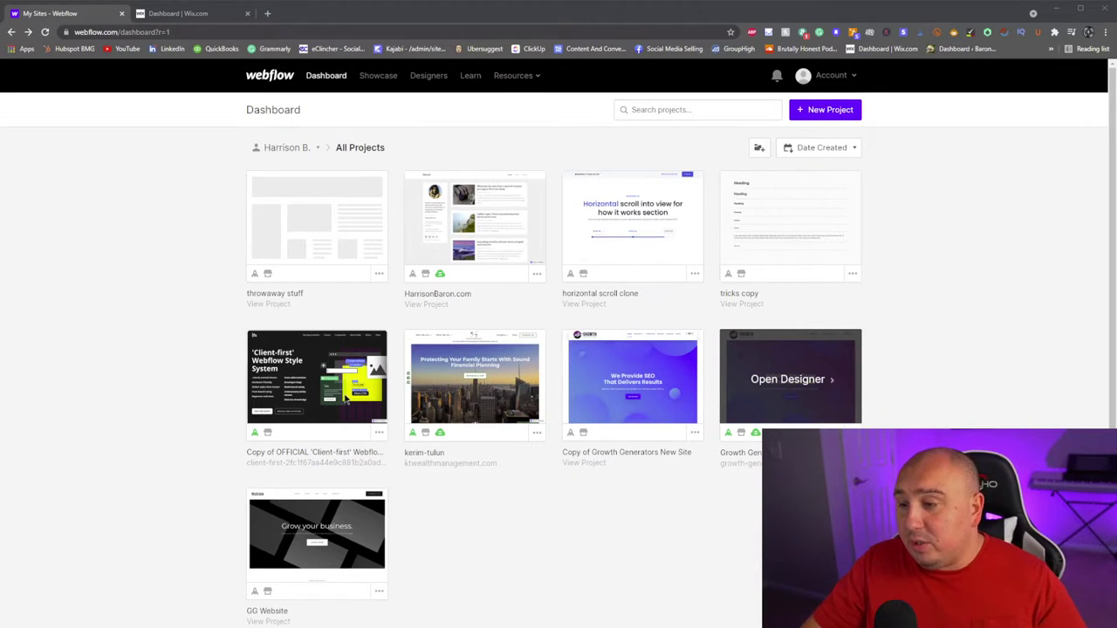
pyautogui.click(788, 380)
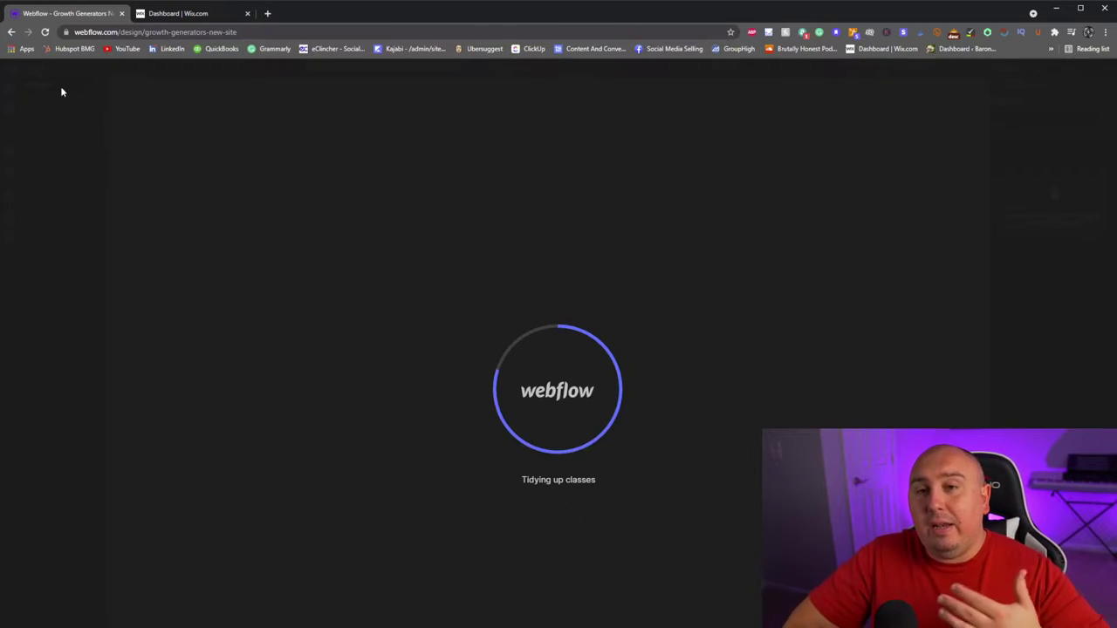
pyautogui.click(12, 31)
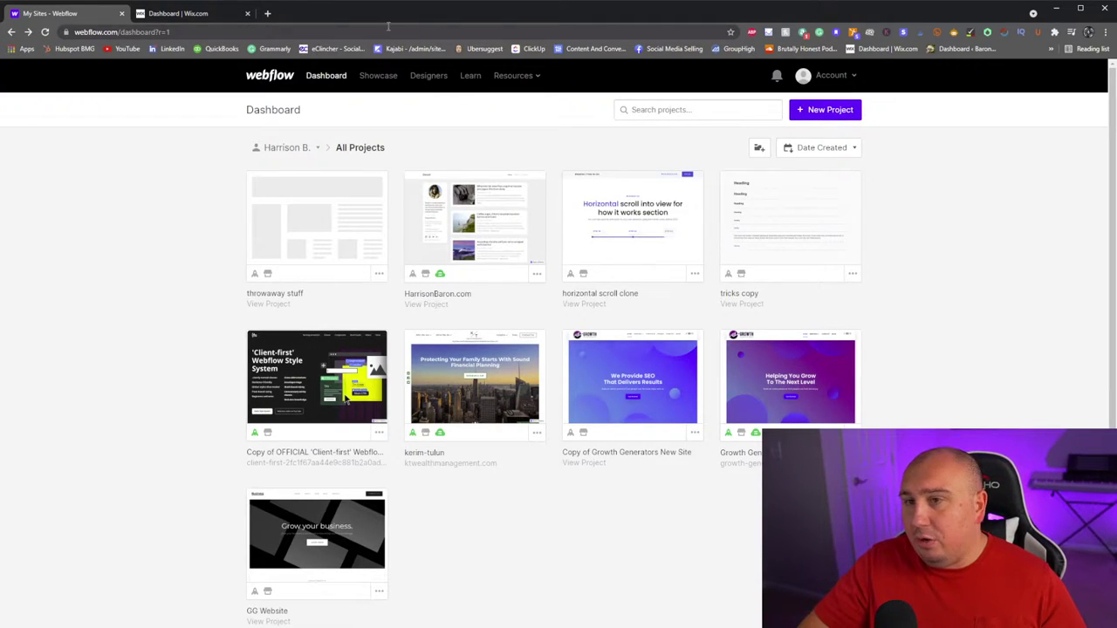
pyautogui.click(199, 13)
pyautogui.click(68, 73)
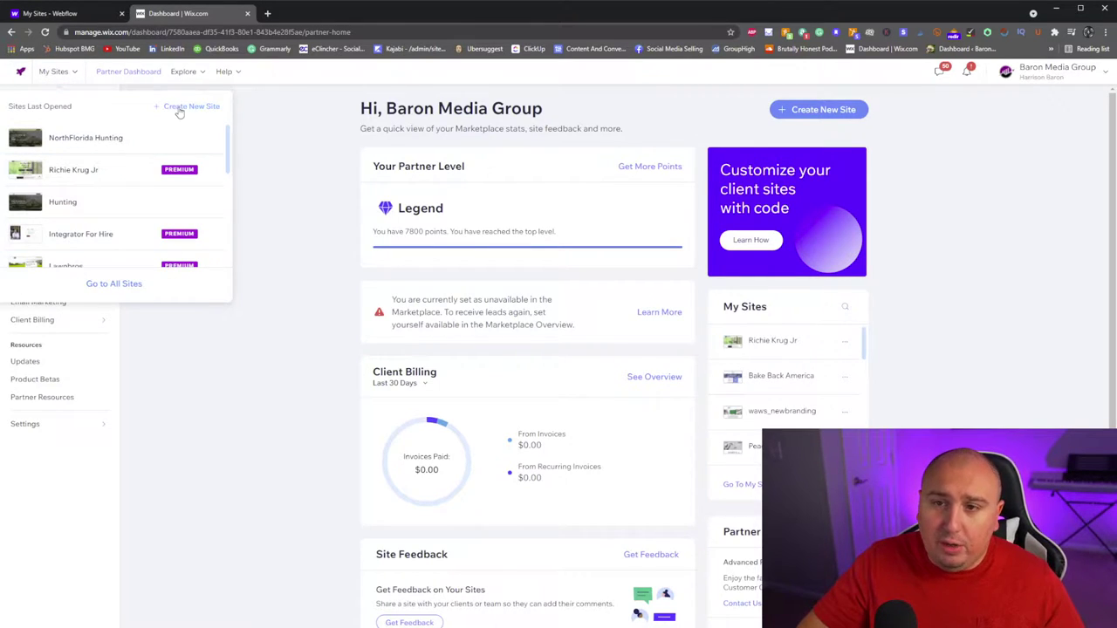
pyautogui.click(77, 13)
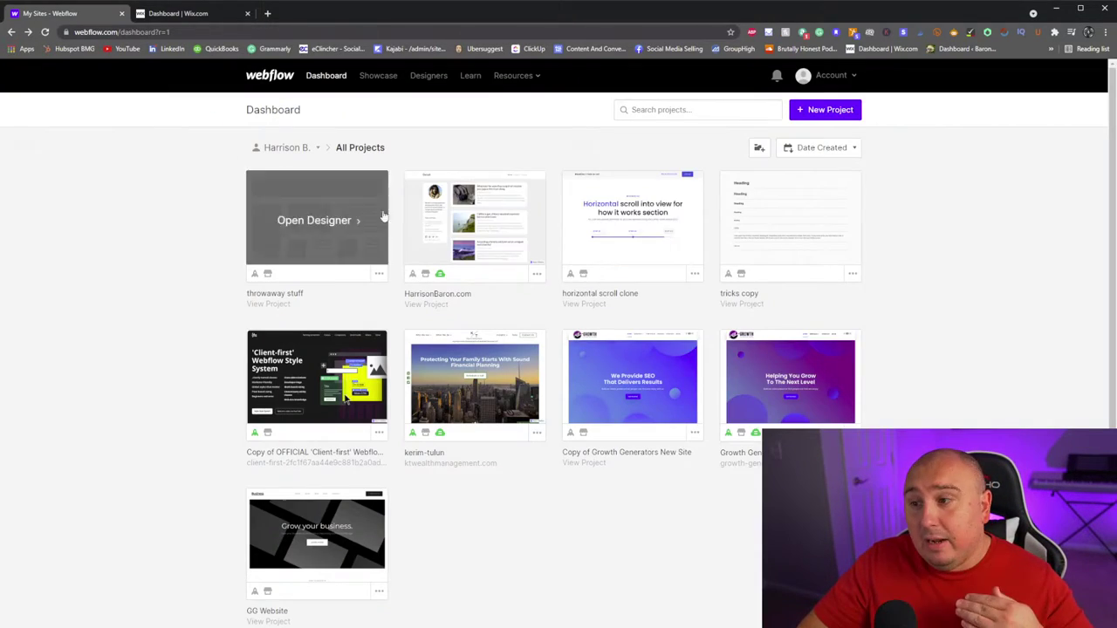
pyautogui.click(825, 110)
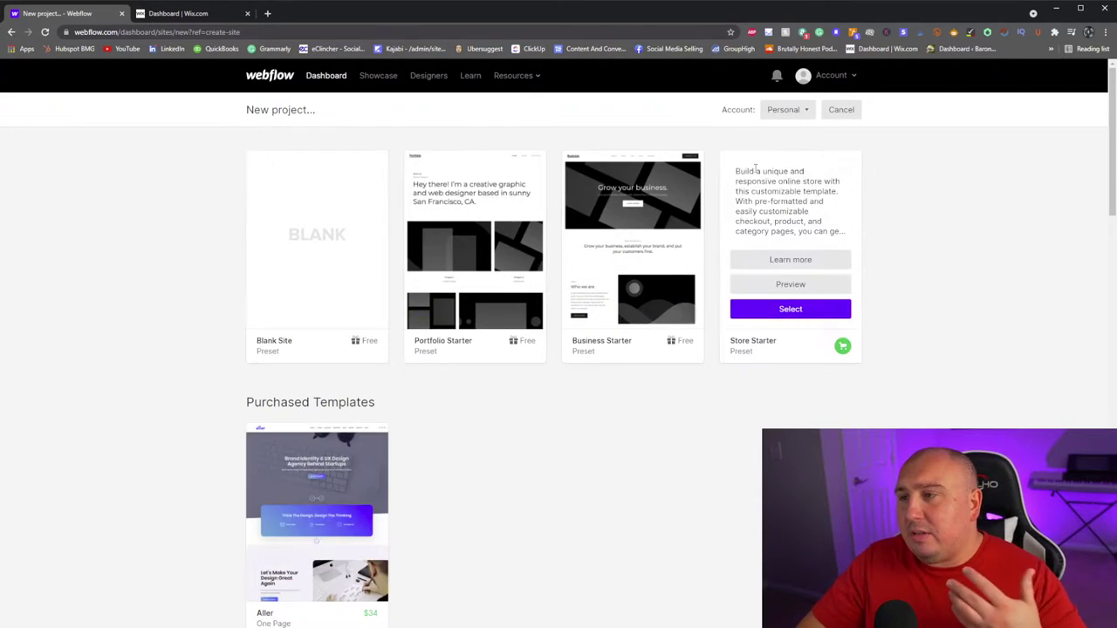
pyautogui.click(841, 109)
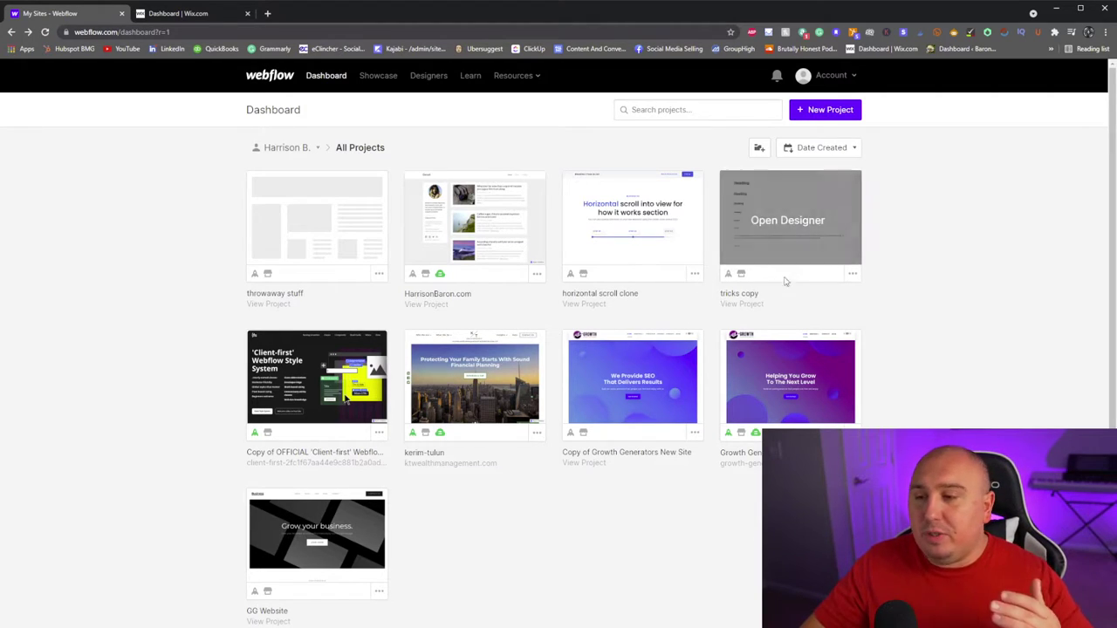
# Open the Growth Generators project in the Designer and bring up the heading type options of the "Helping You Grow To The Next Level" heading
pyautogui.click(778, 382)
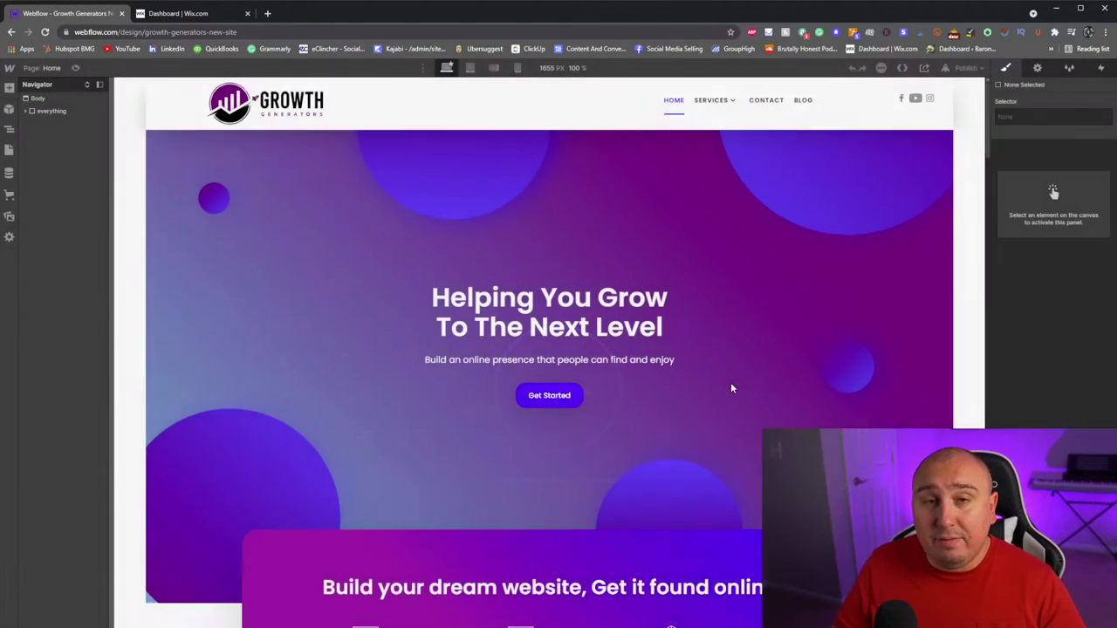
pyautogui.click(540, 312)
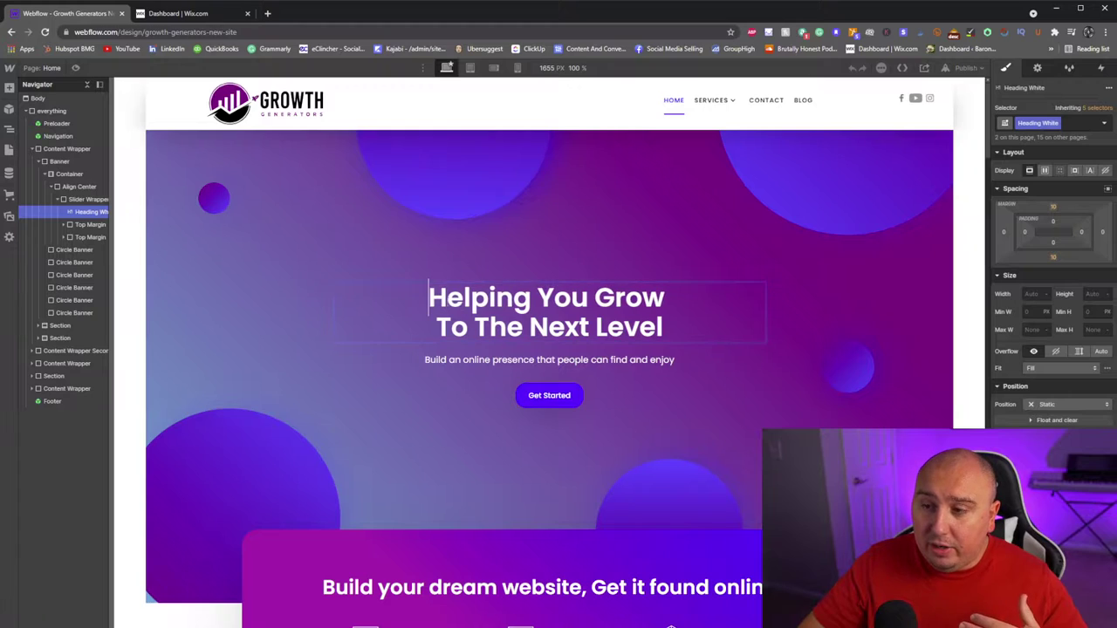
pyautogui.click(547, 456)
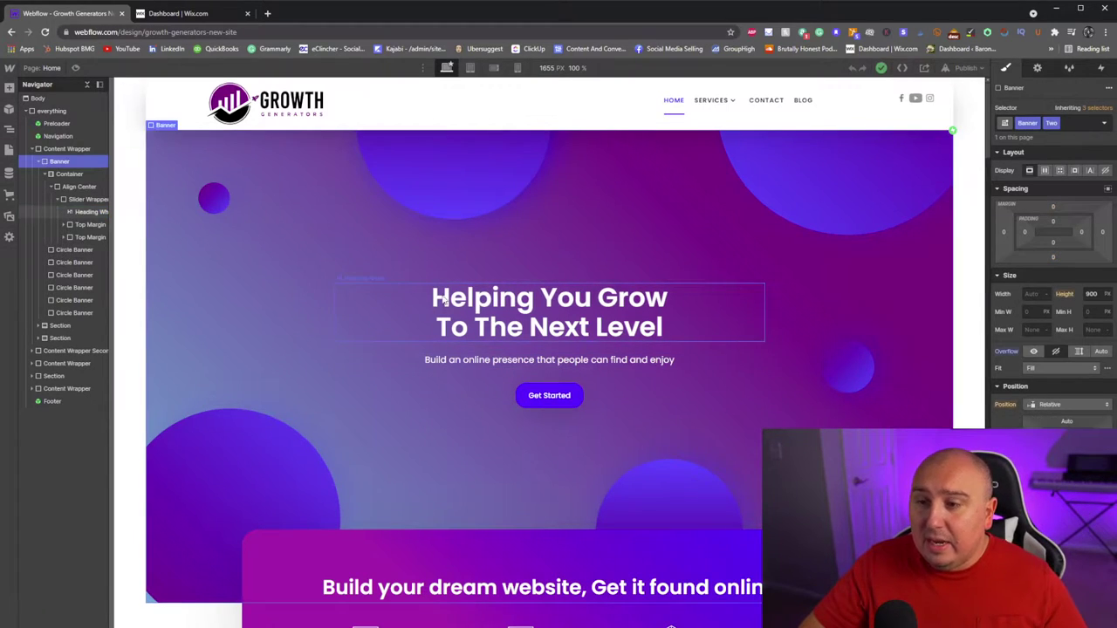
pyautogui.click(443, 303)
pyautogui.click(390, 278)
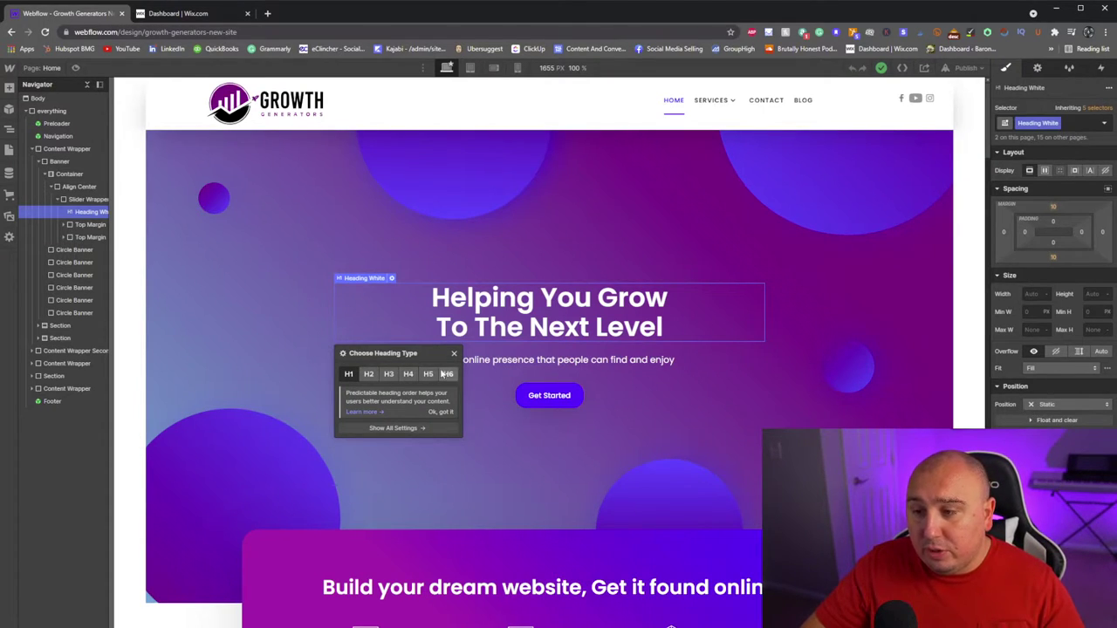
# Switch to Wix, search all sites for "baron", and open the Baronmediagroup site in the editor
pyautogui.click(225, 15)
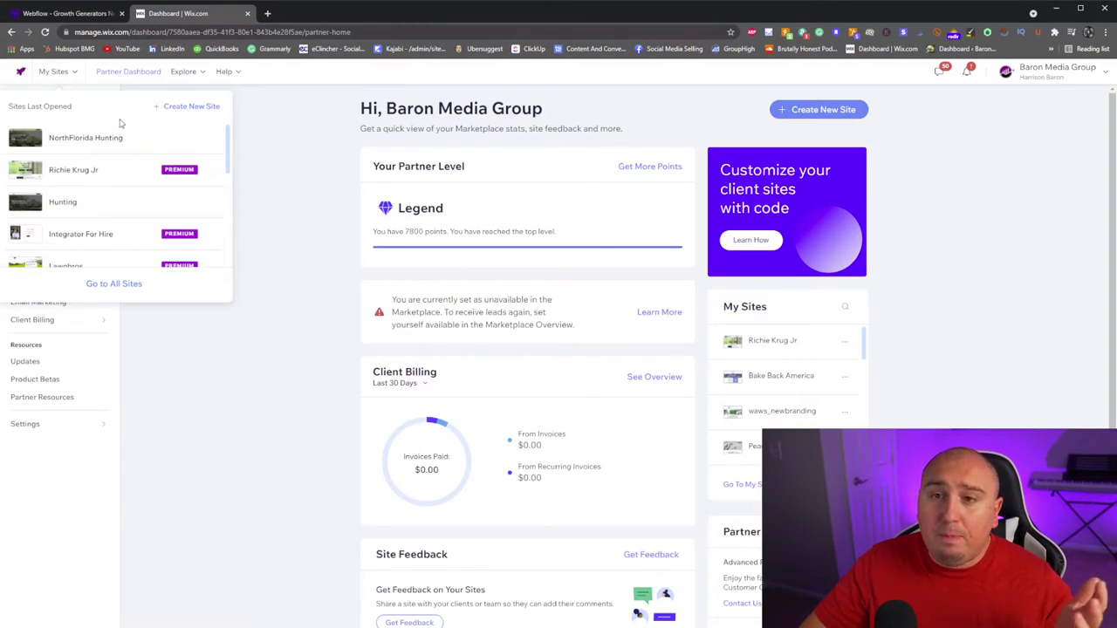
pyautogui.click(115, 283)
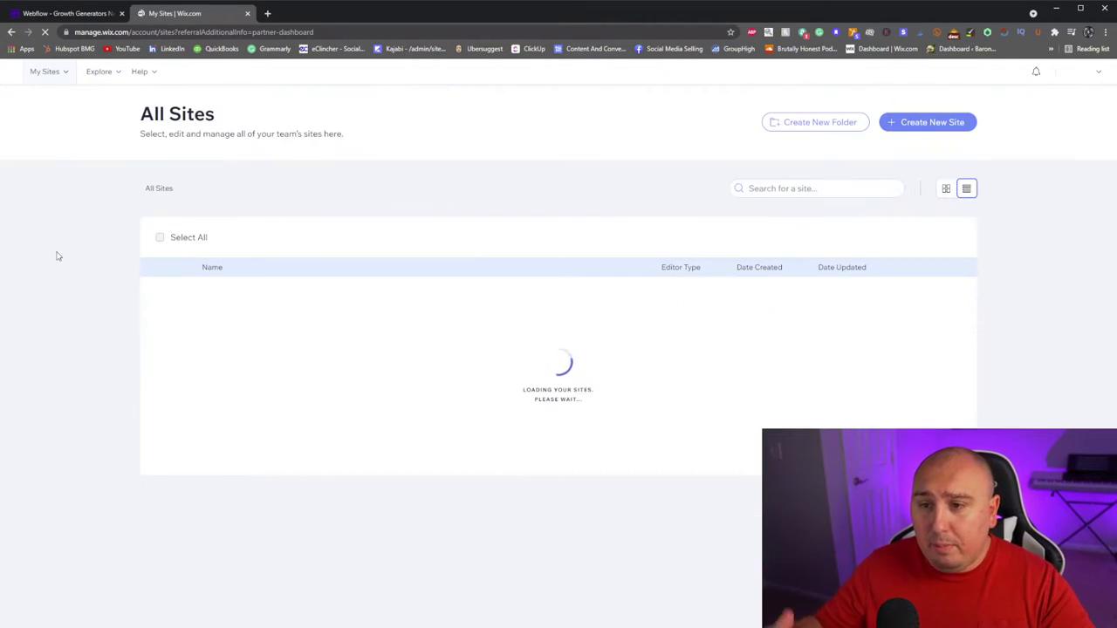
pyautogui.click(875, 191)
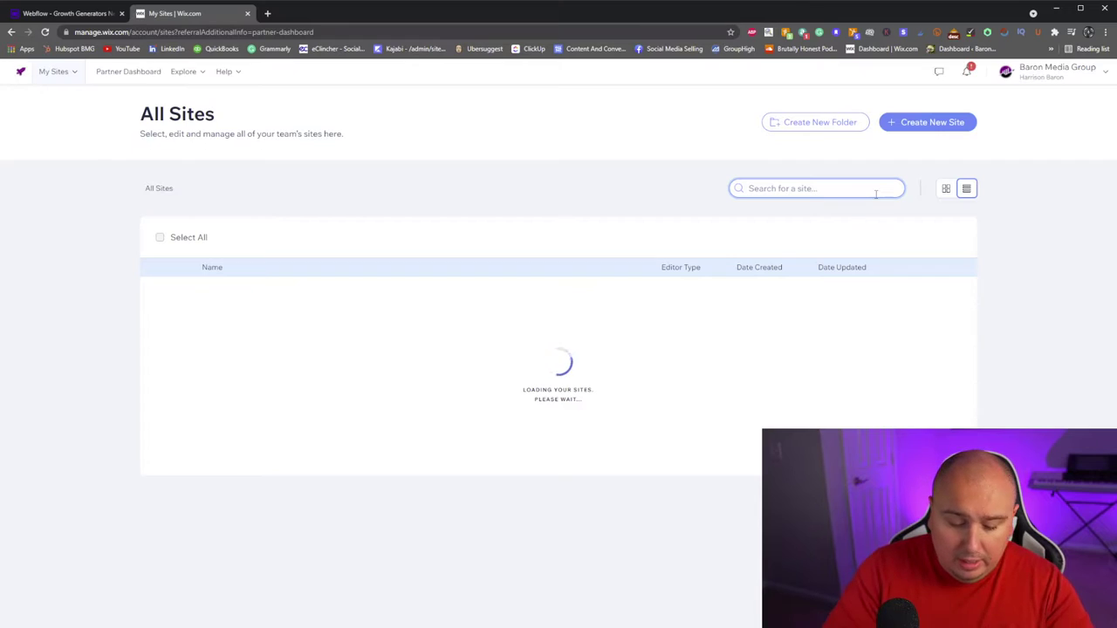
pyautogui.write('baron')
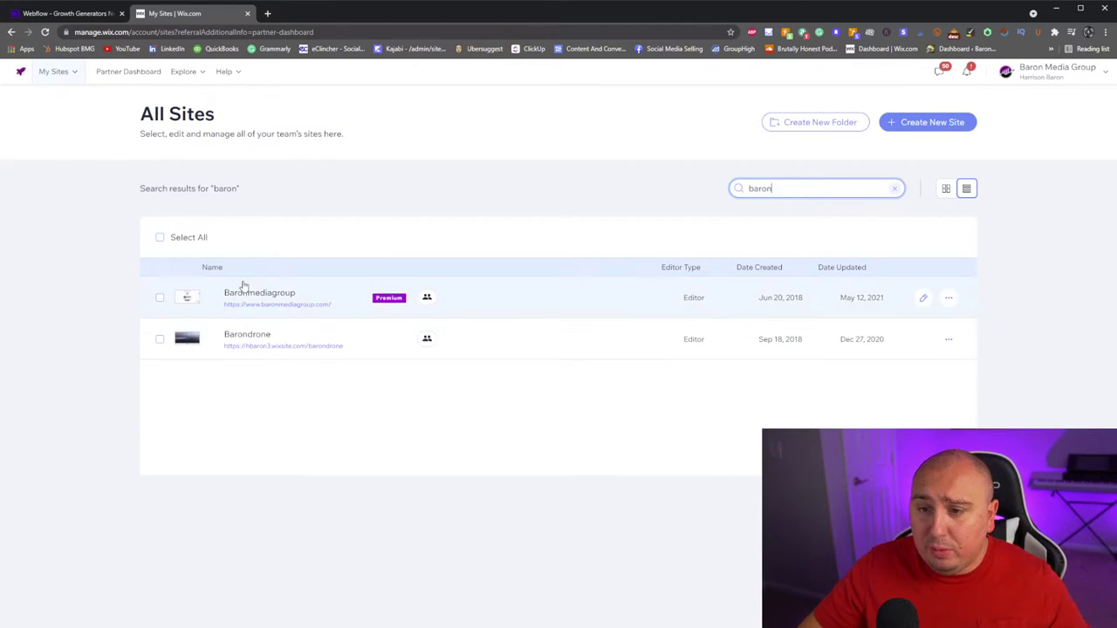
pyautogui.click(249, 334)
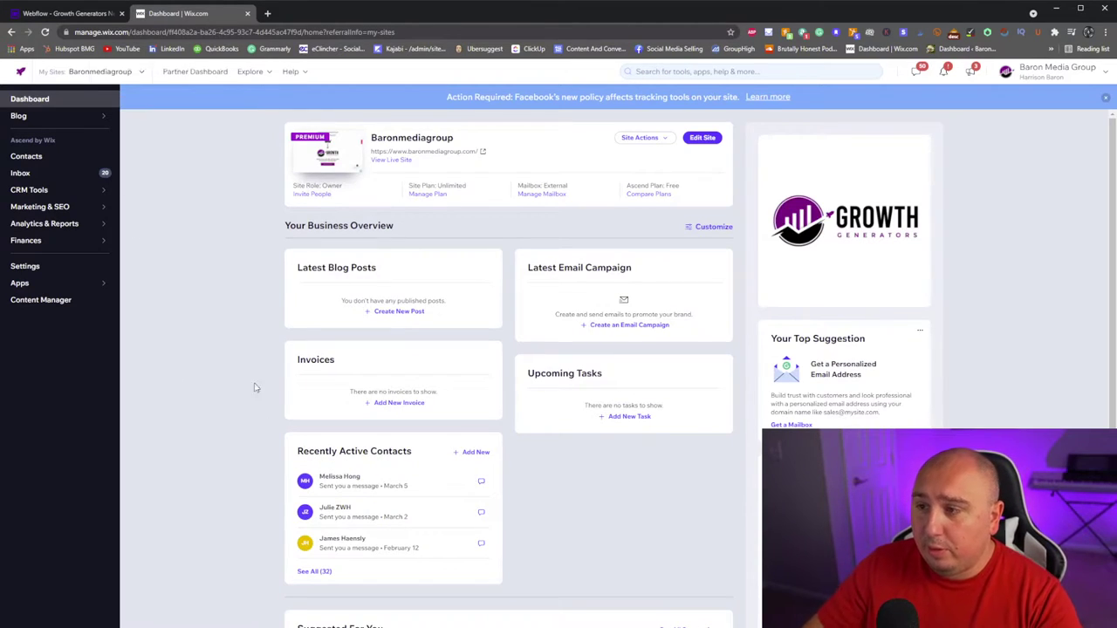
pyautogui.click(667, 138)
pyautogui.click(701, 138)
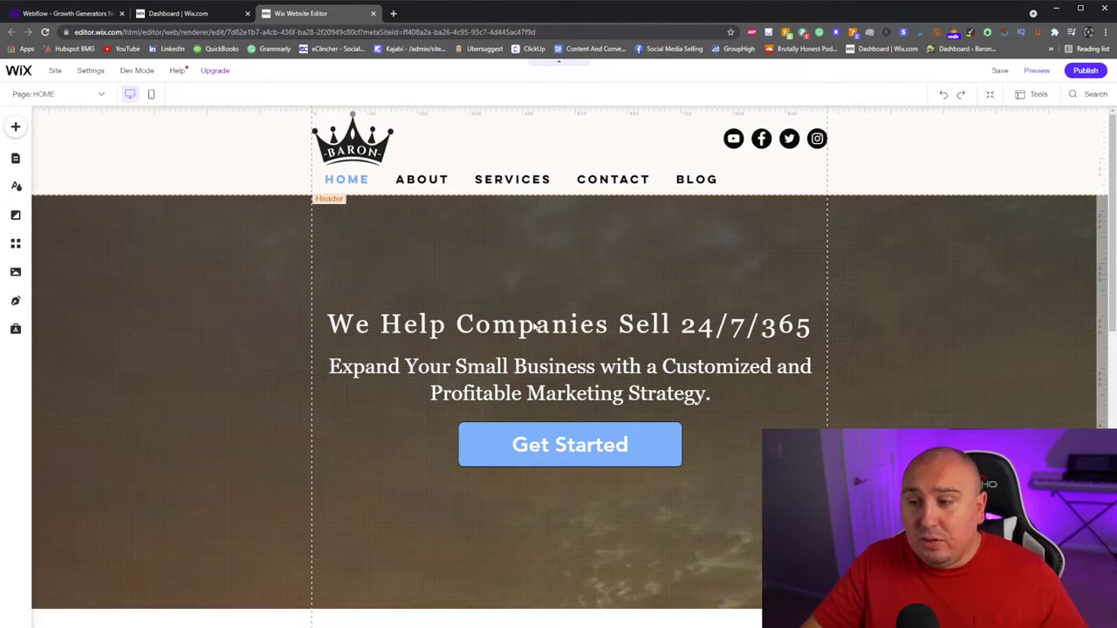
# Open the text settings of the "We Help Companies Sell 24/7/365" heading
pyautogui.click(534, 325)
pyautogui.doubleClick(532, 324)
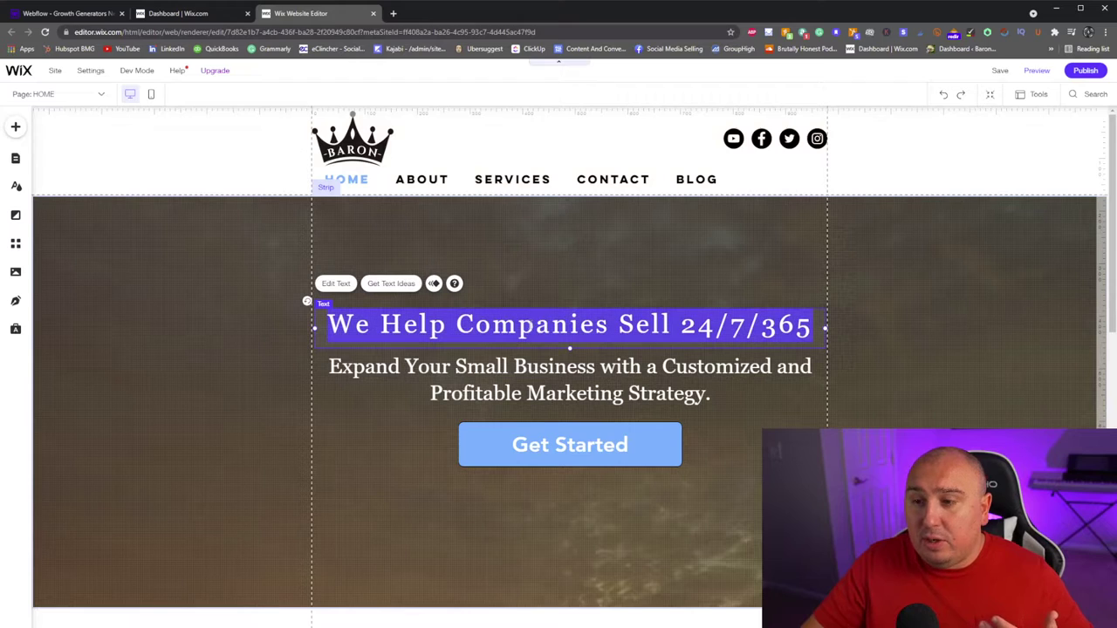
pyautogui.click(340, 285)
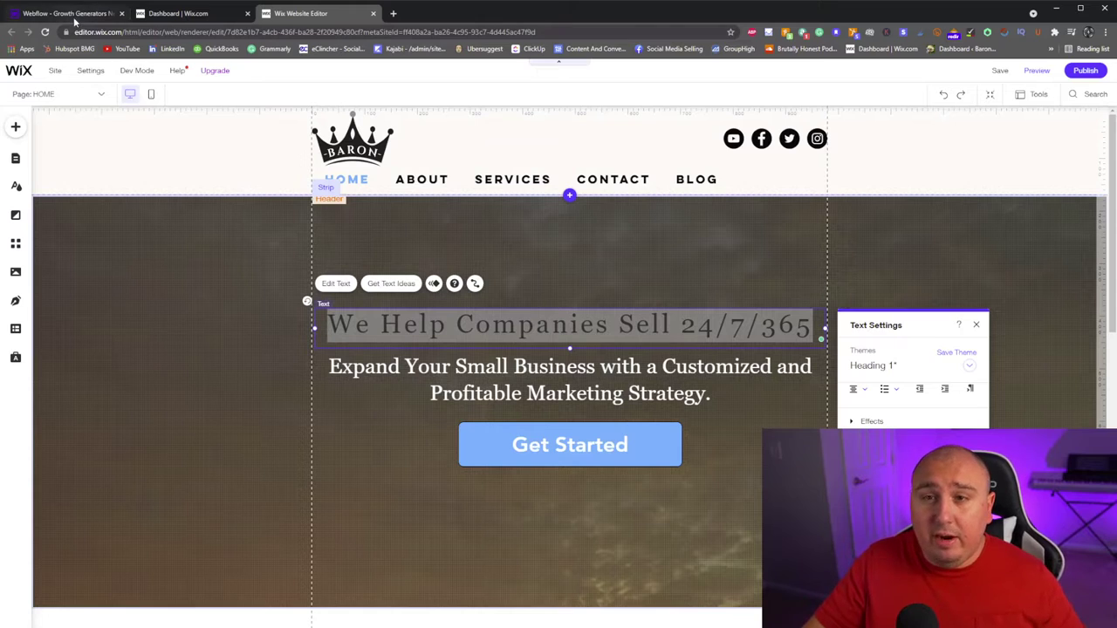
# Switch back to the Webflow Designer and set the "Build your dream website, Get it found online" heading to type H2
pyautogui.click(75, 14)
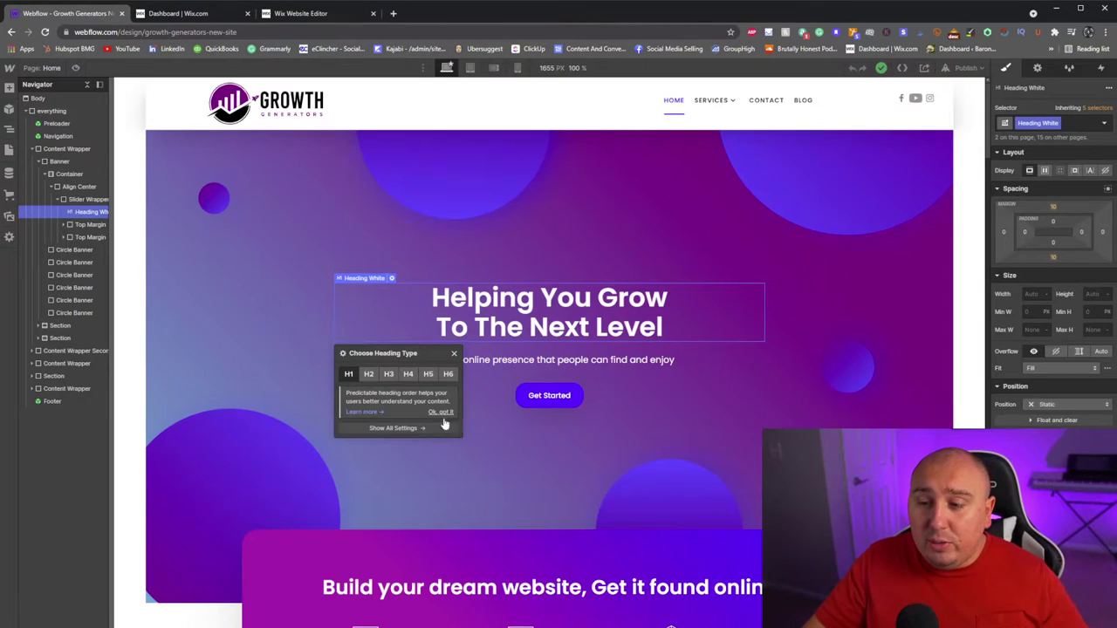
pyautogui.click(589, 471)
pyautogui.scroll(-5, 559, 555)
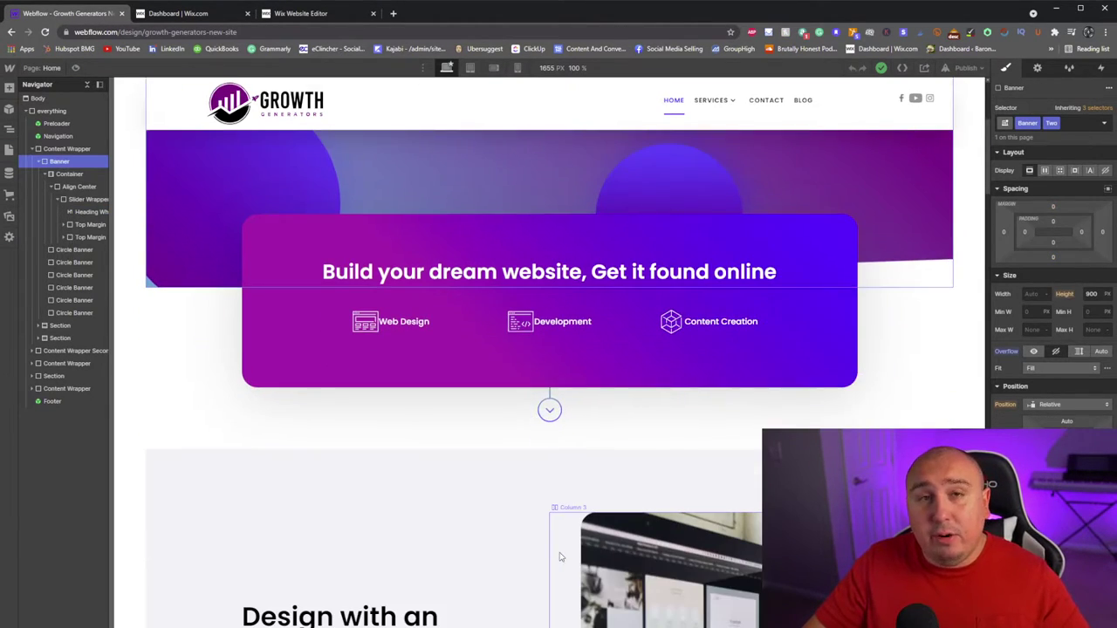
pyautogui.doubleClick(500, 271)
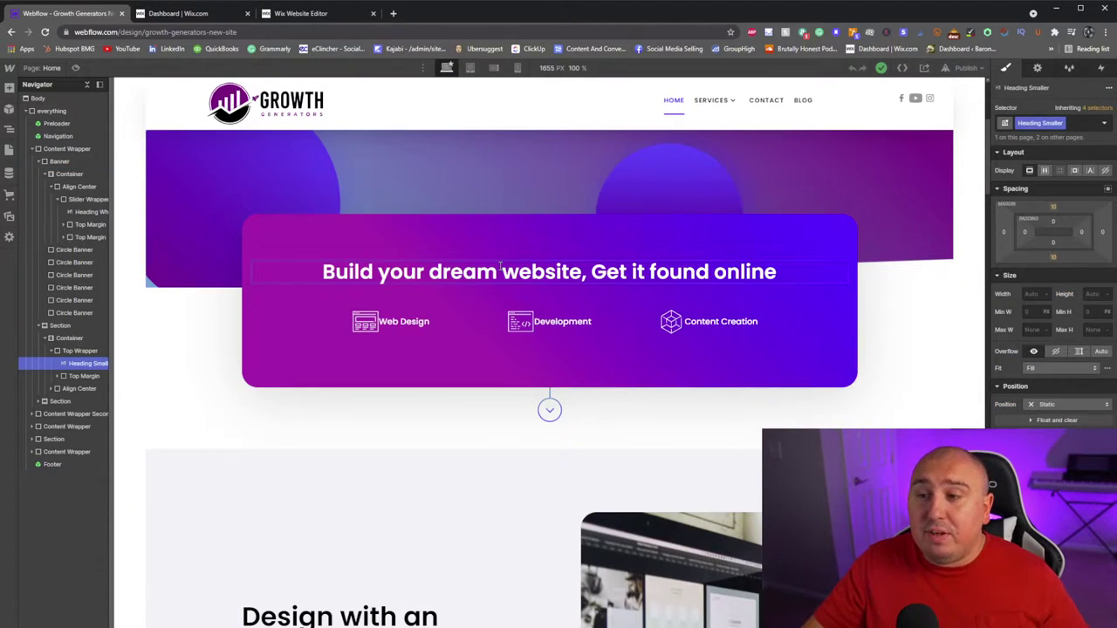
pyautogui.click(224, 401)
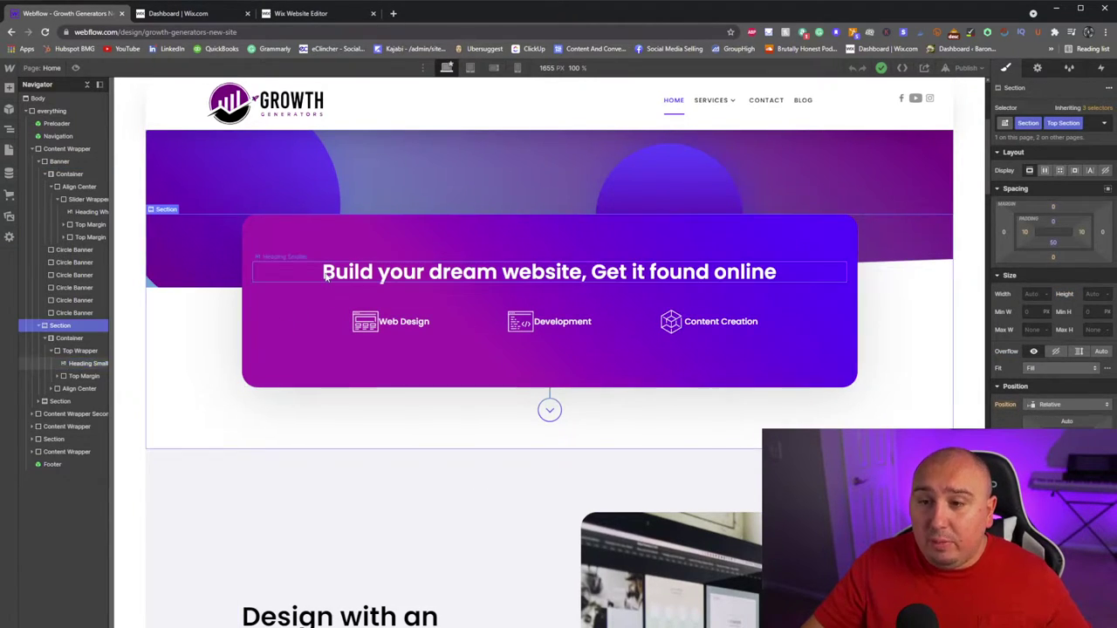
pyautogui.click(318, 276)
pyautogui.click(314, 256)
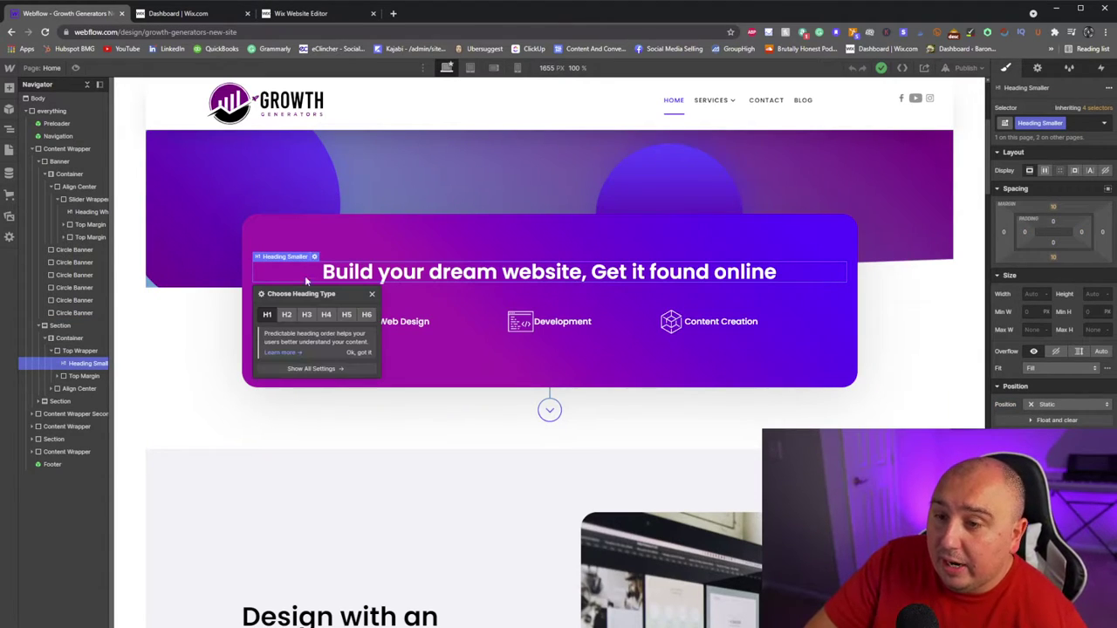
pyautogui.click(281, 317)
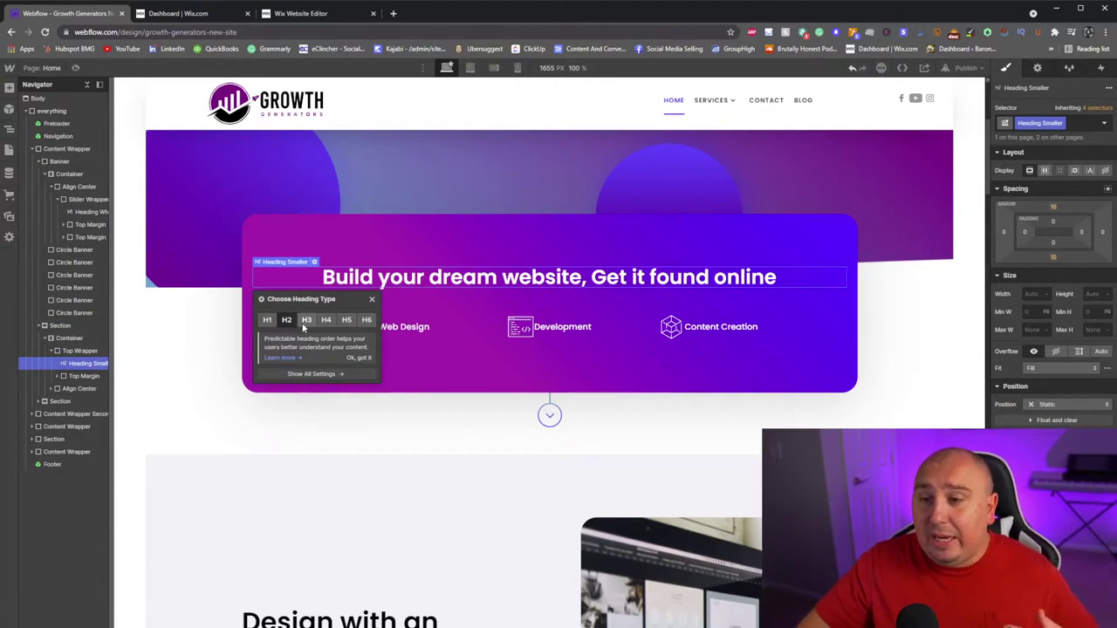
pyautogui.click(371, 300)
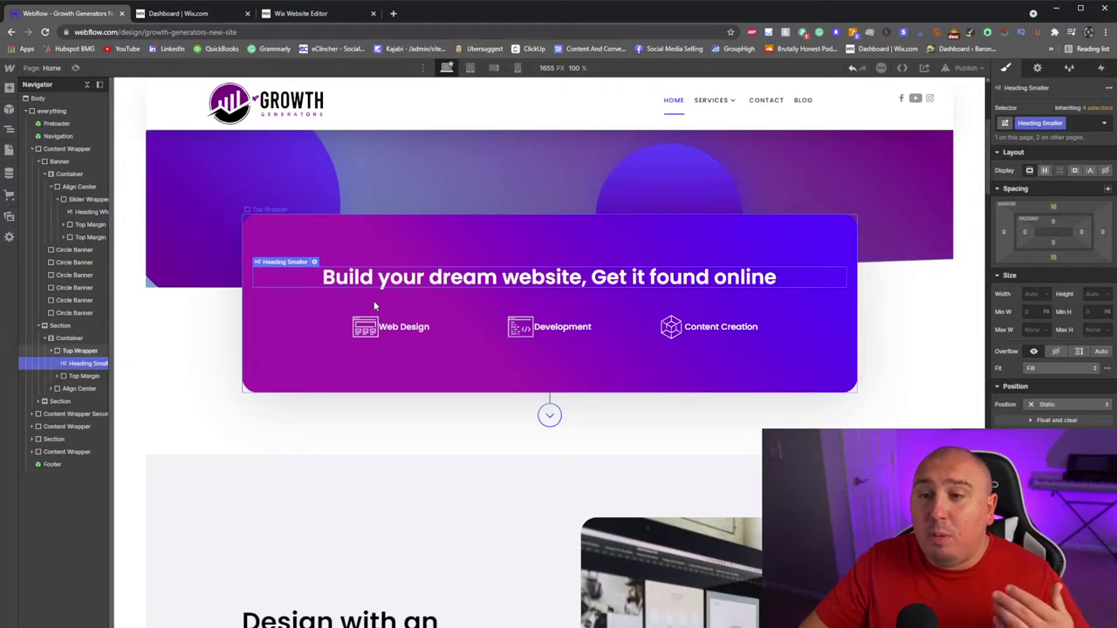
# Try heading type H2 on the "Design with an impact and command attention" heading and restore H1
pyautogui.scroll(-3, 431, 367)
pyautogui.click(391, 384)
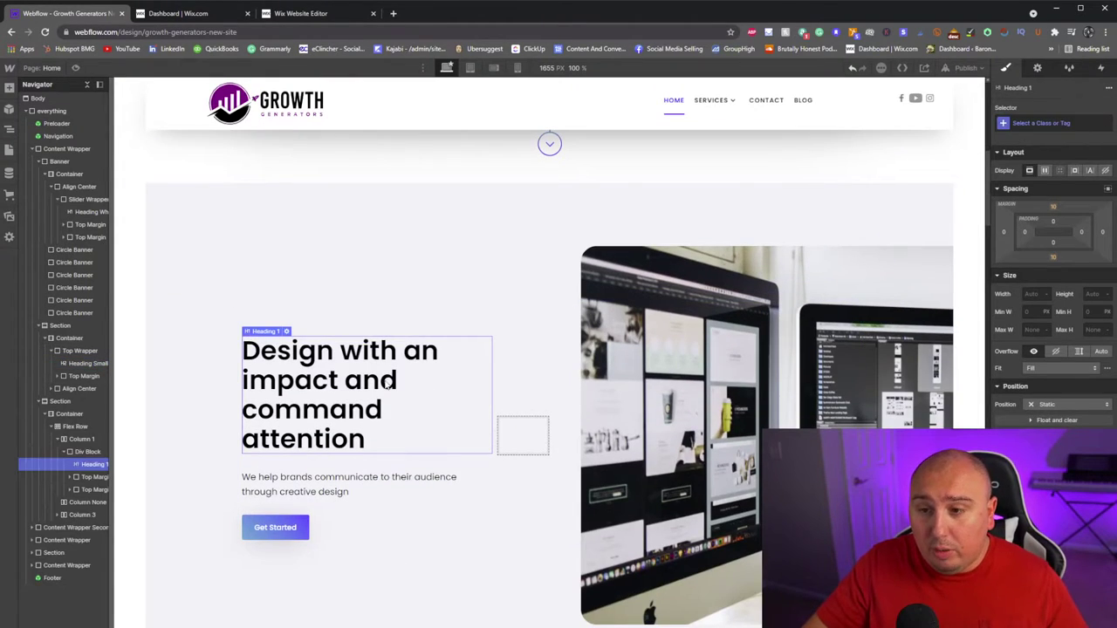
pyautogui.click(285, 333)
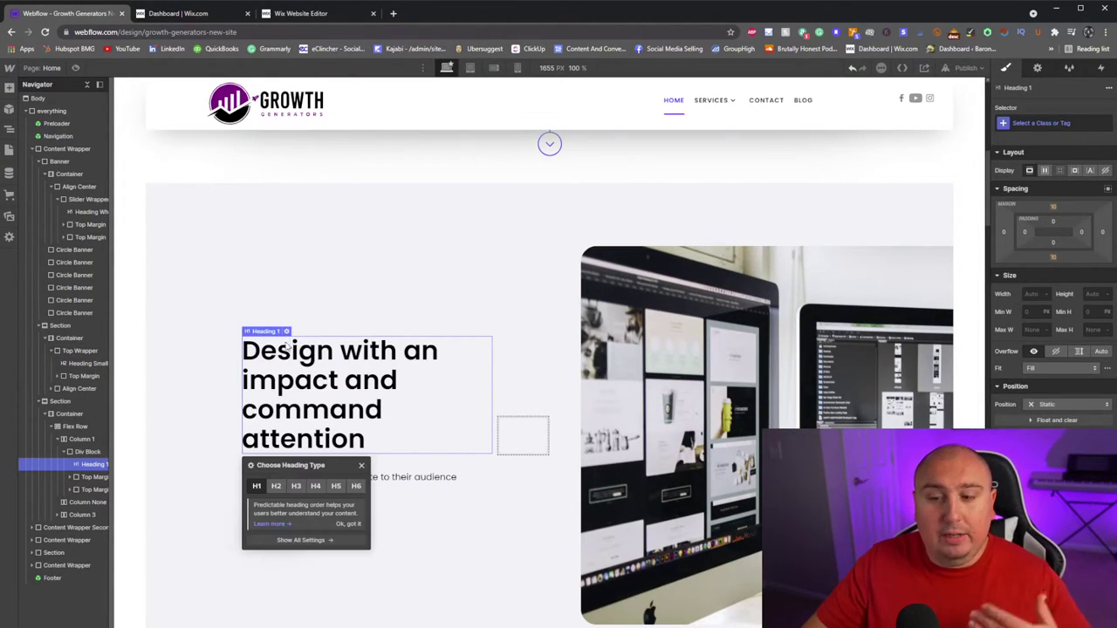
pyautogui.click(278, 487)
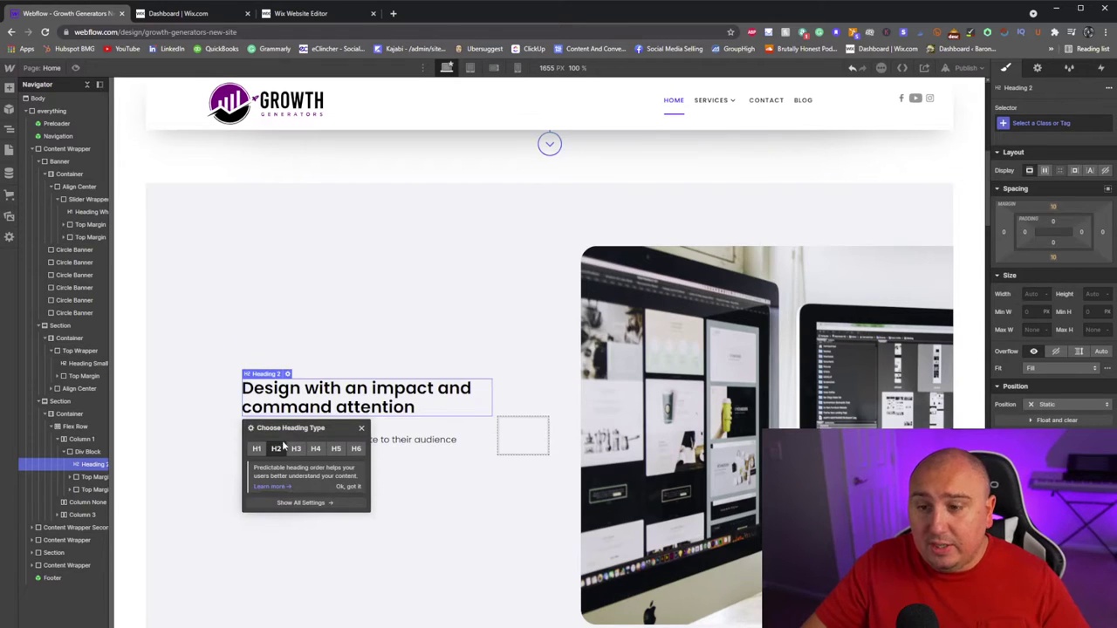
pyautogui.click(254, 453)
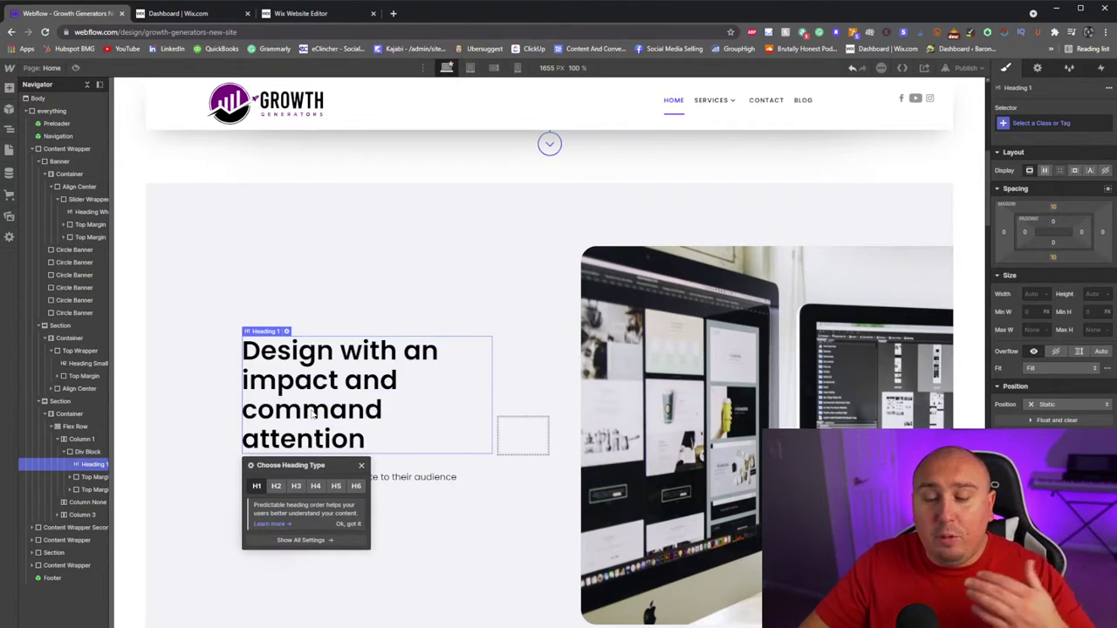
pyautogui.click(77, 427)
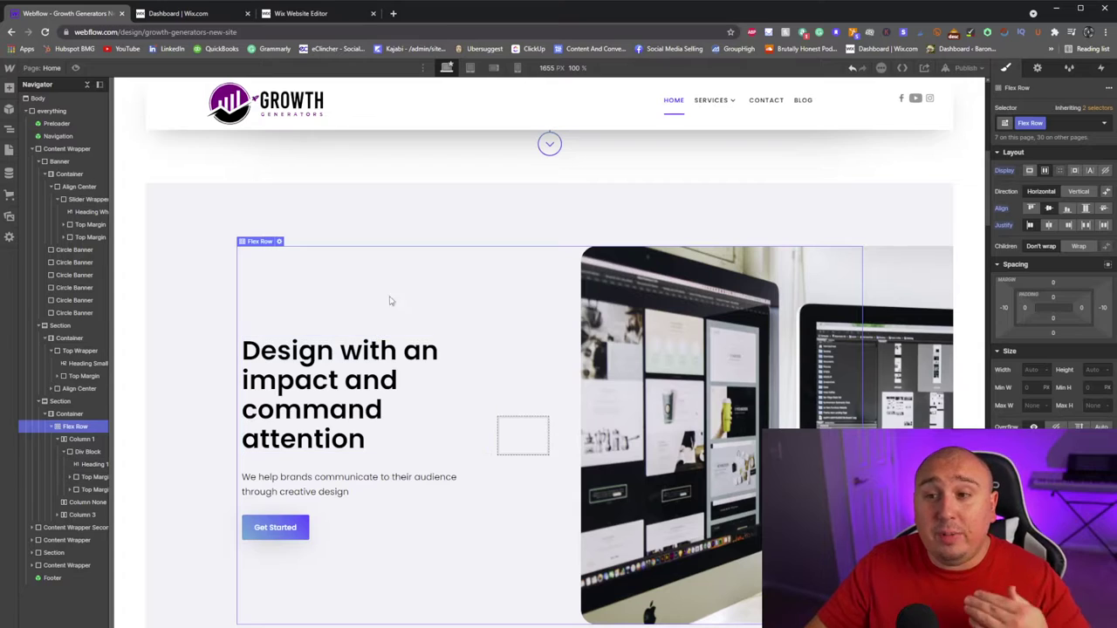
pyautogui.scroll(-1, 403, 265)
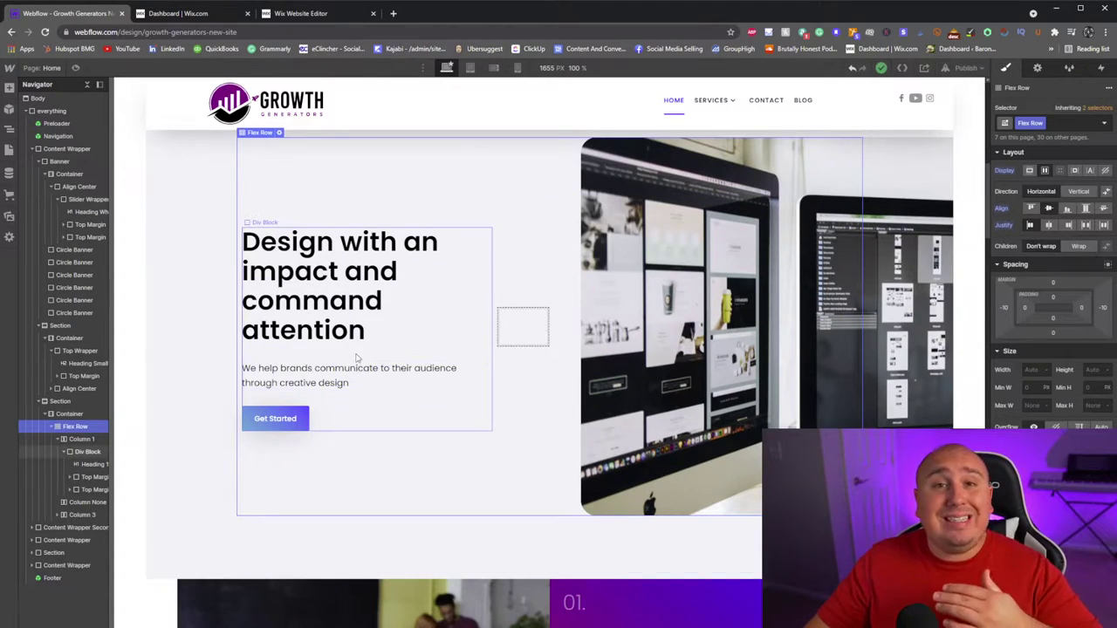
# In the Wix editor, view the HTML tag options for the paragraph under Content Creation and Publishing, and return to the Webflow Designer
pyautogui.click(301, 13)
pyautogui.scroll(-3, 454, 349)
pyautogui.scroll(-3, 471, 373)
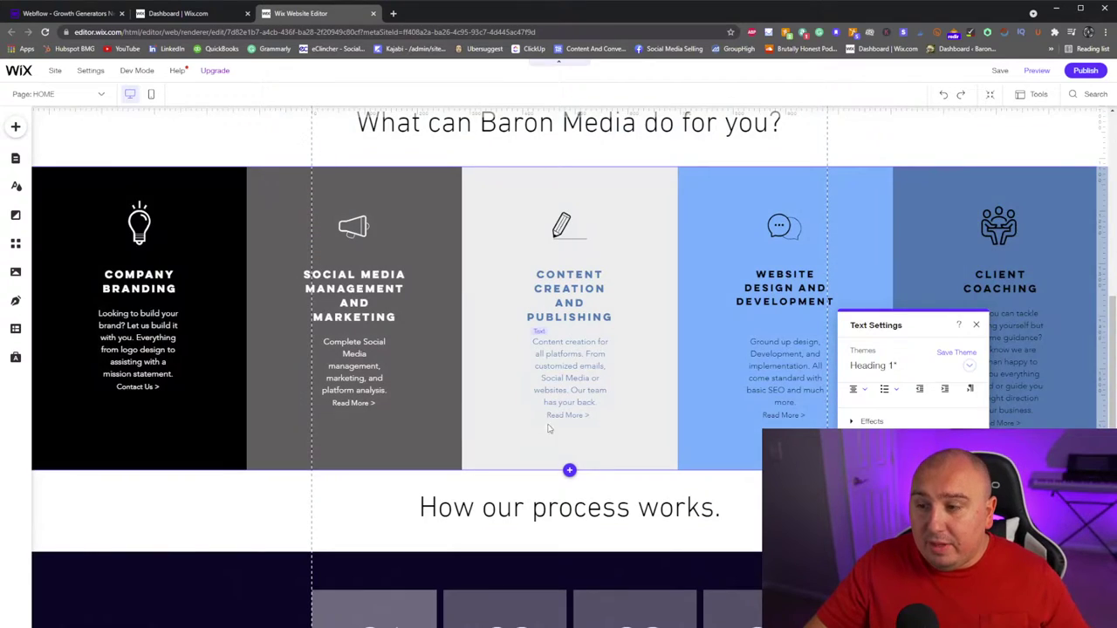
pyautogui.click(587, 370)
pyautogui.scroll(-4, 668, 554)
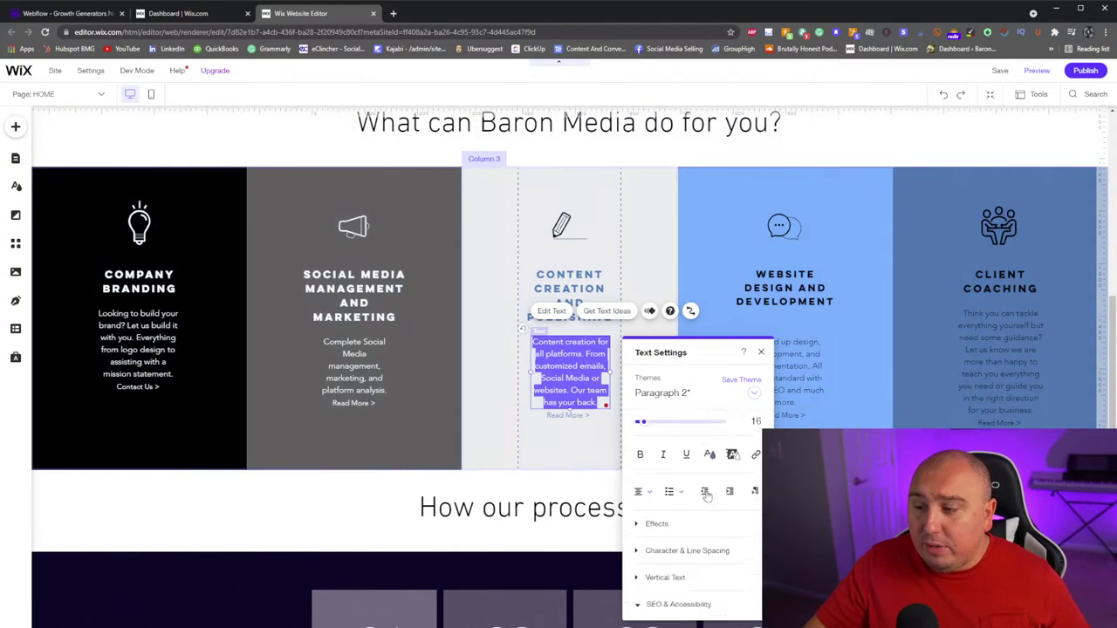
pyautogui.click(665, 576)
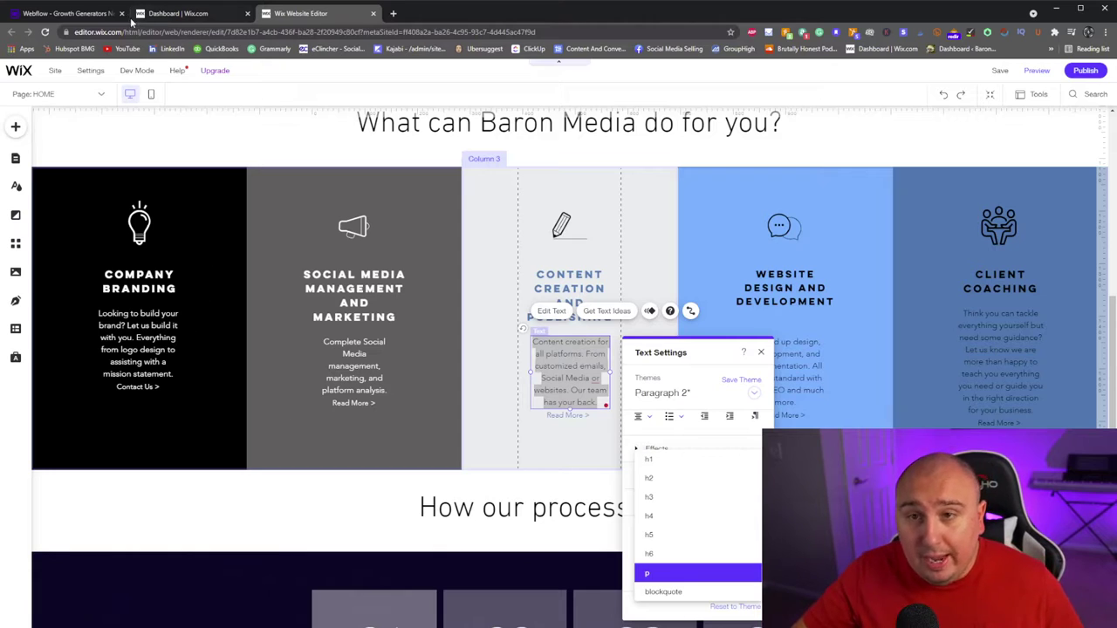
pyautogui.click(97, 15)
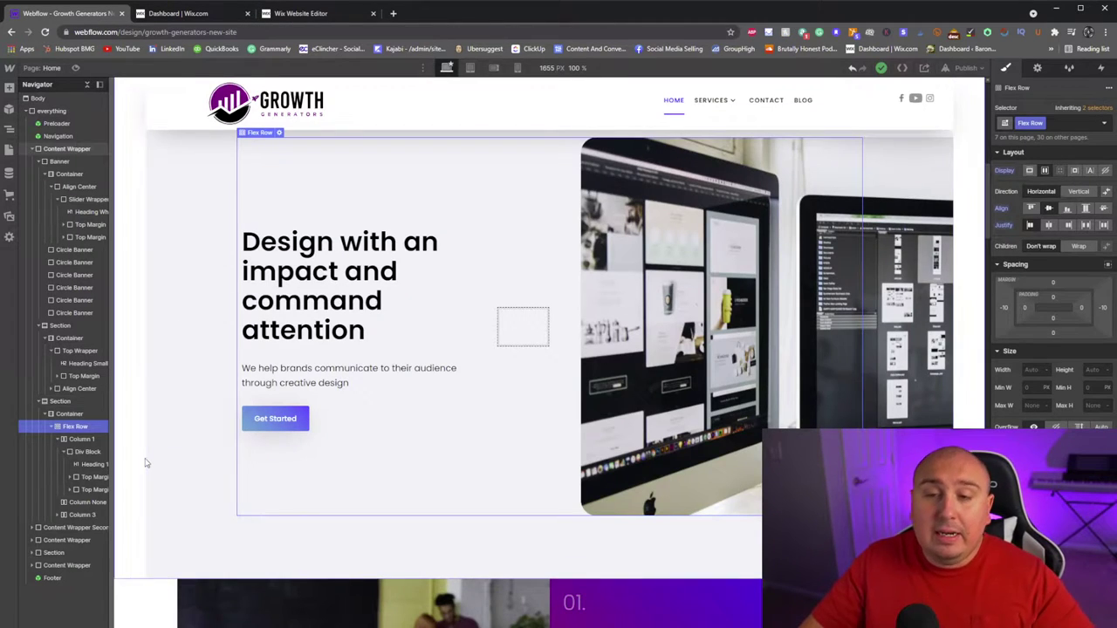
# Open the settings of the Home page in the Webflow Designer
pyautogui.scroll(8, 153, 453)
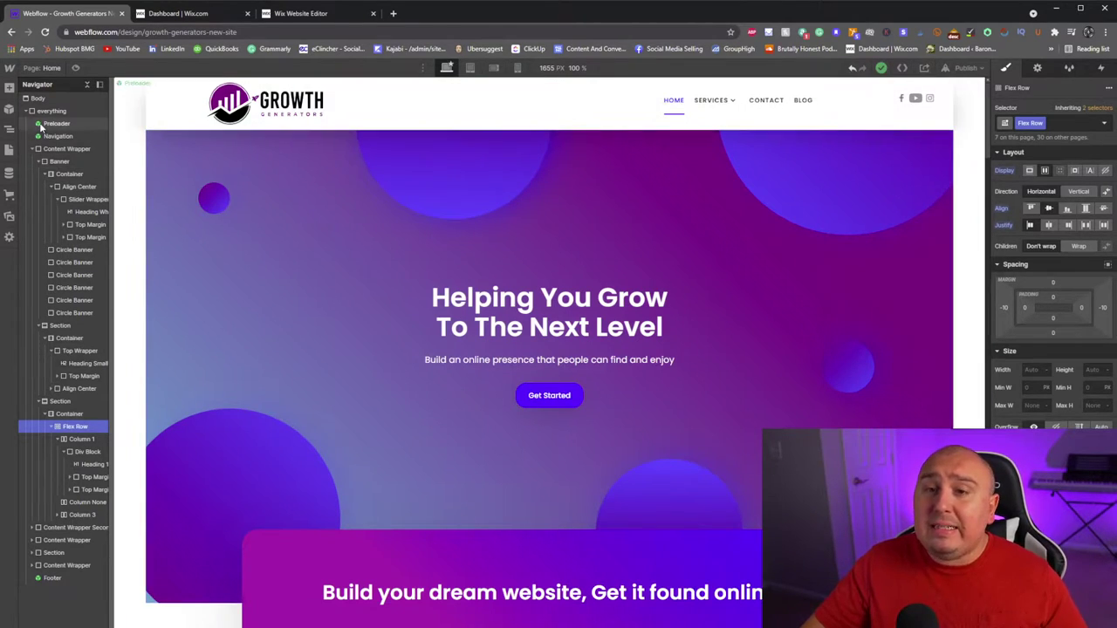
pyautogui.click(8, 150)
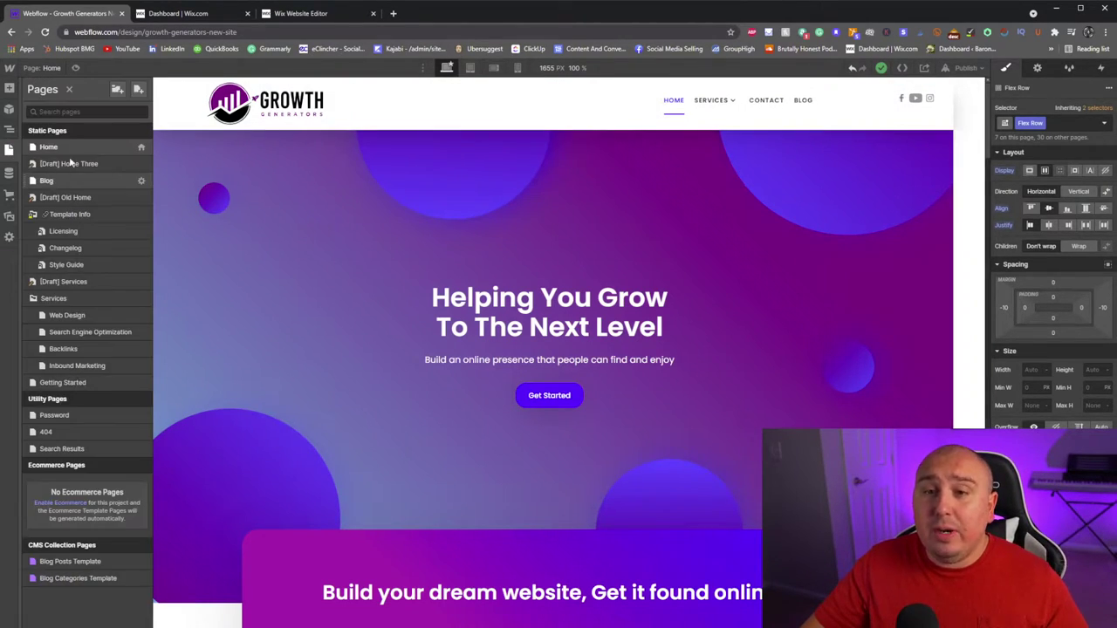
pyautogui.click(142, 149)
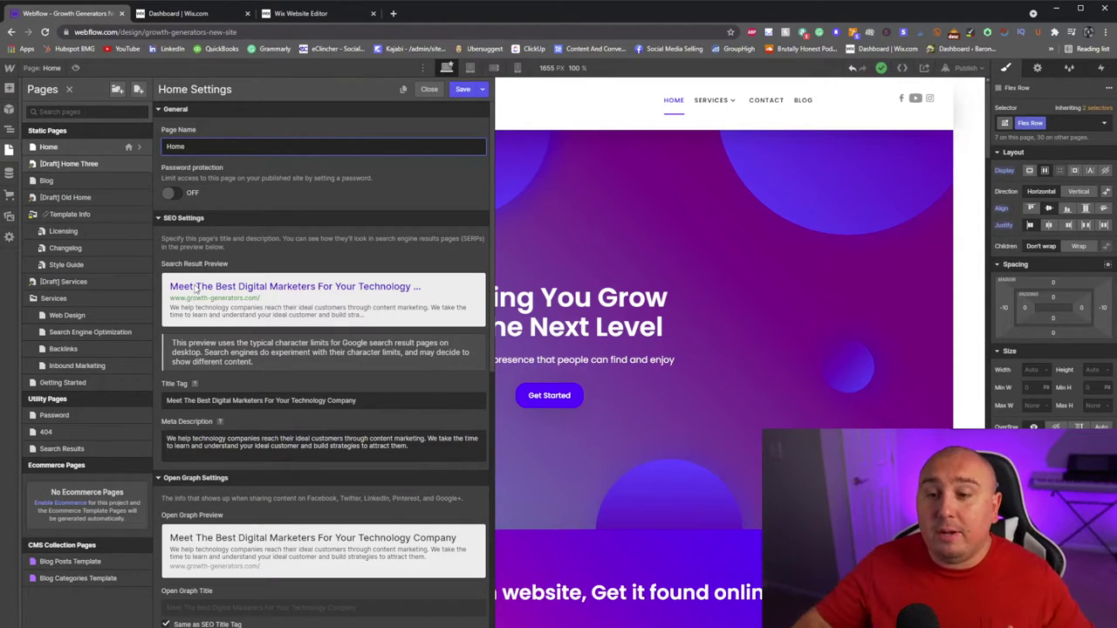
# Review the Home page's title tag and meta description in the SEO settings, along with the length hints for both fields
pyautogui.click(253, 400)
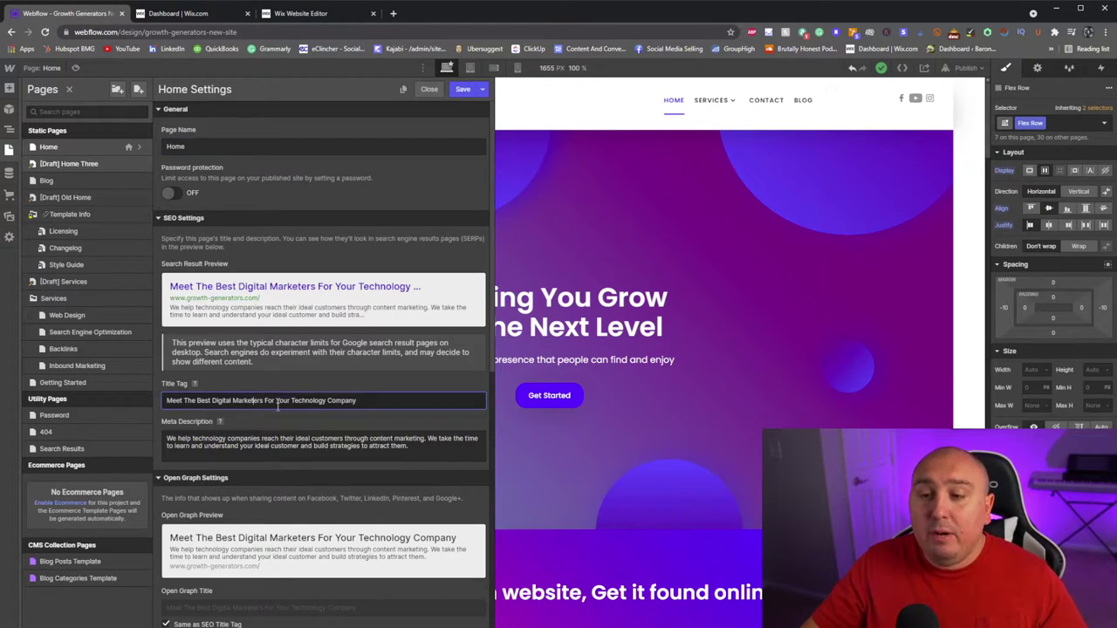
pyautogui.click(256, 445)
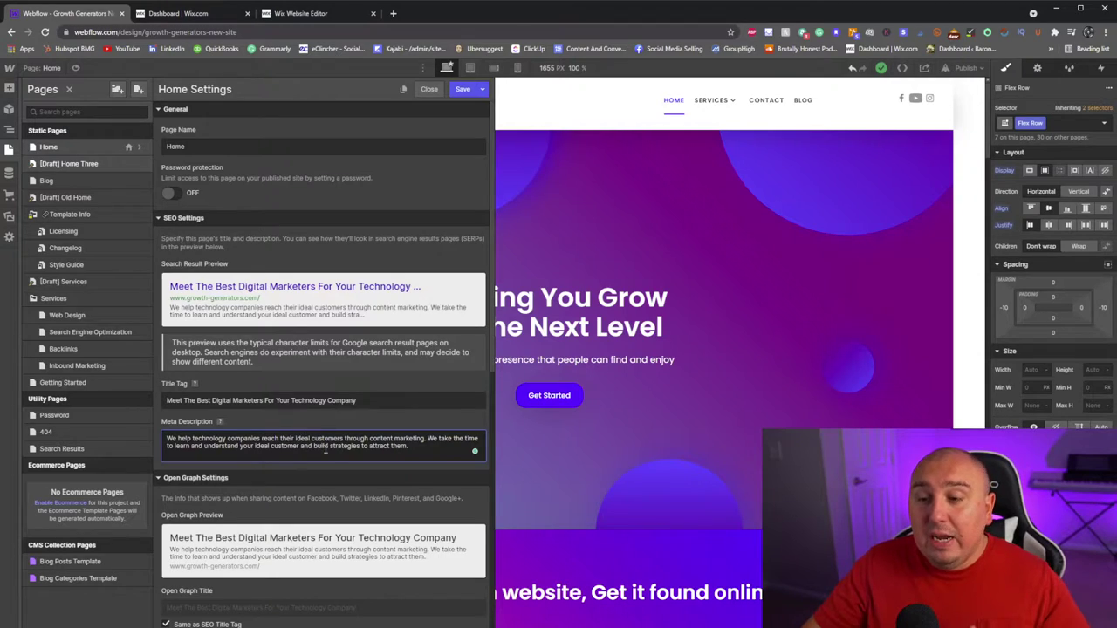
pyautogui.click(298, 438)
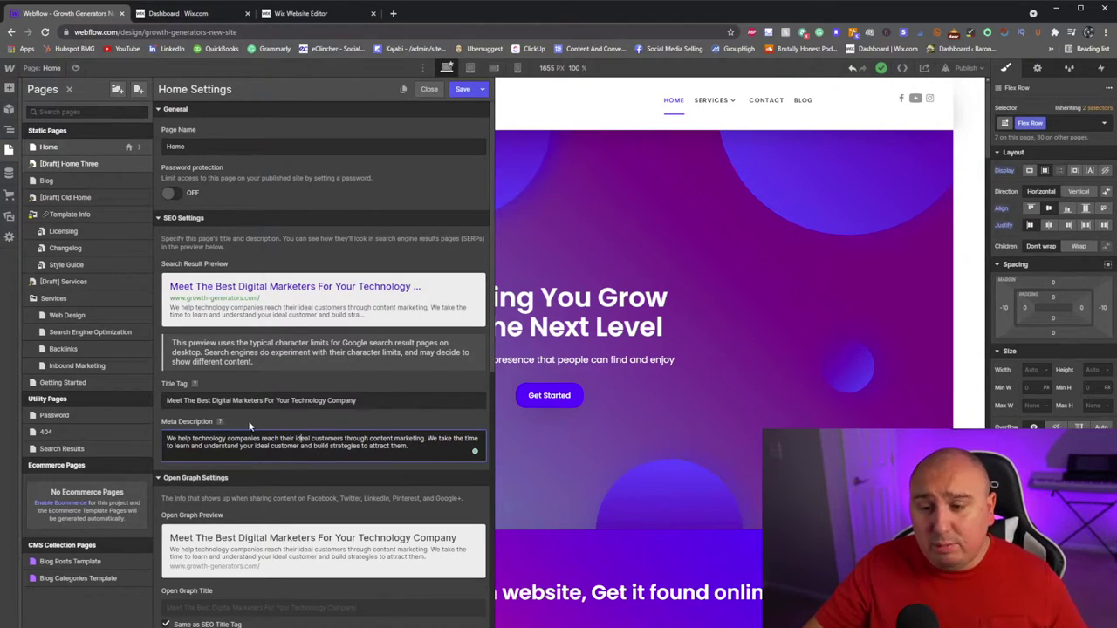
pyautogui.moveTo(196, 384)
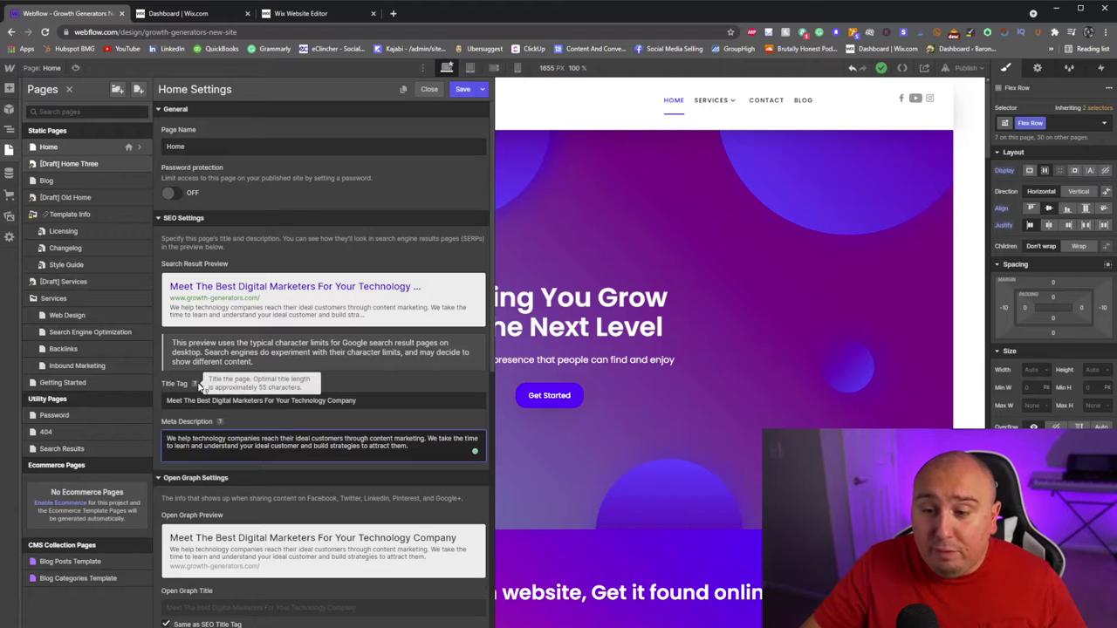
pyautogui.moveTo(221, 422)
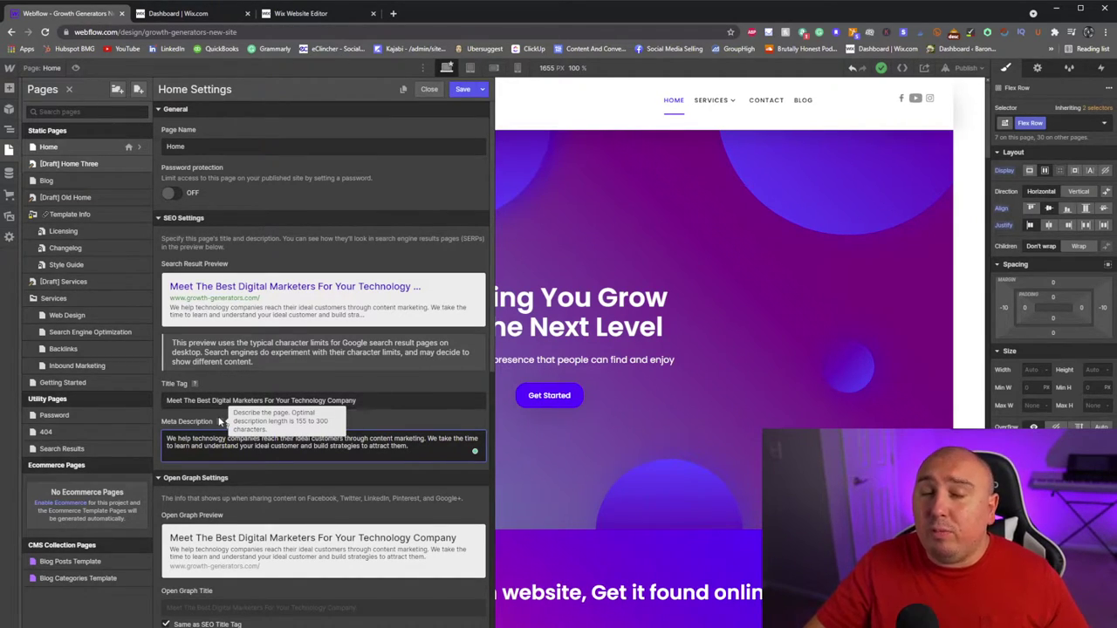
# Switch to the Wix editor and open the SEO (Google) settings of the HOME page
pyautogui.click(231, 15)
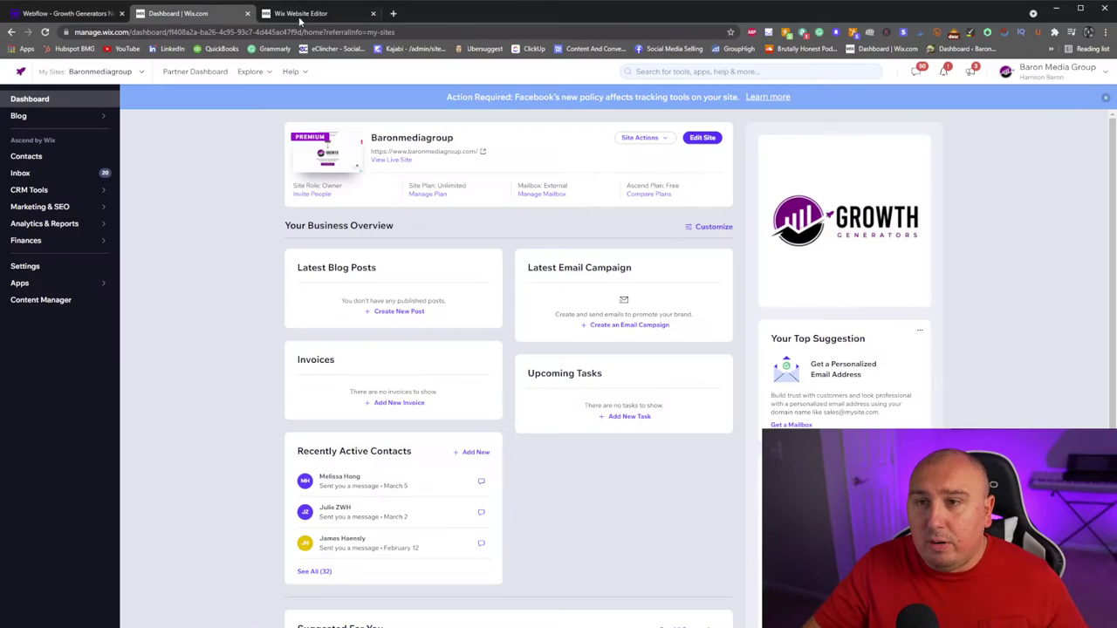
pyautogui.click(299, 15)
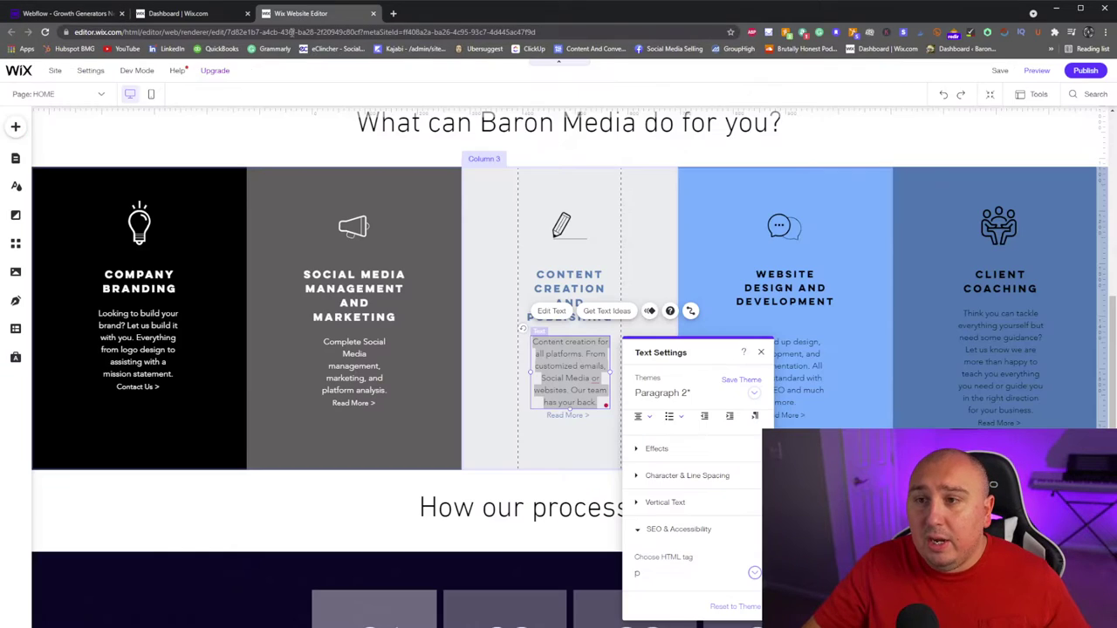
pyautogui.click(15, 127)
pyautogui.click(15, 158)
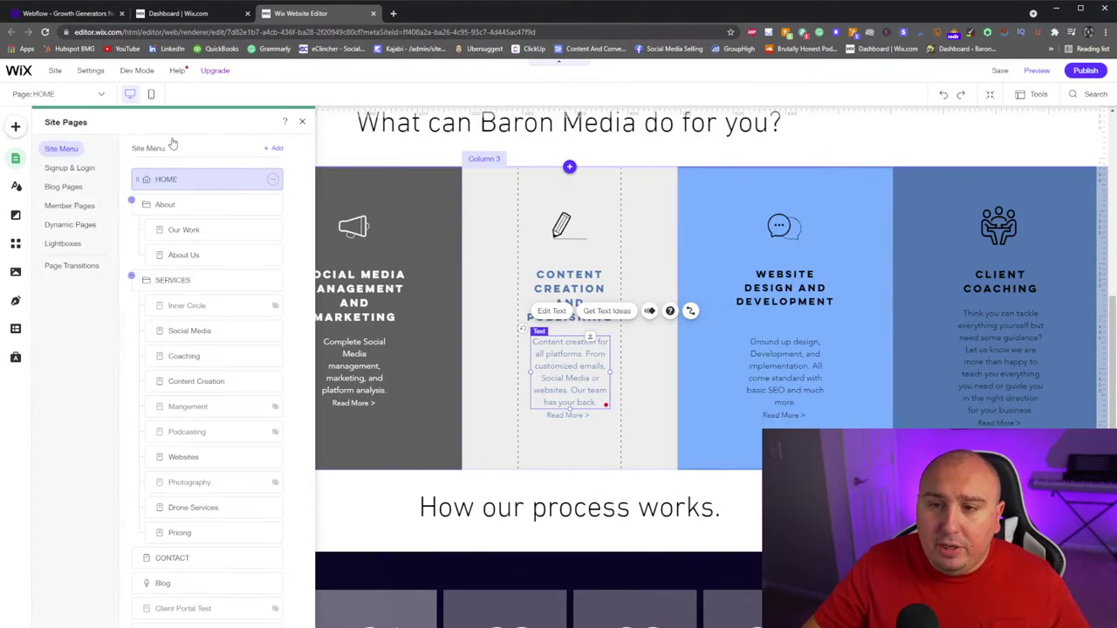
pyautogui.click(272, 179)
pyautogui.click(324, 205)
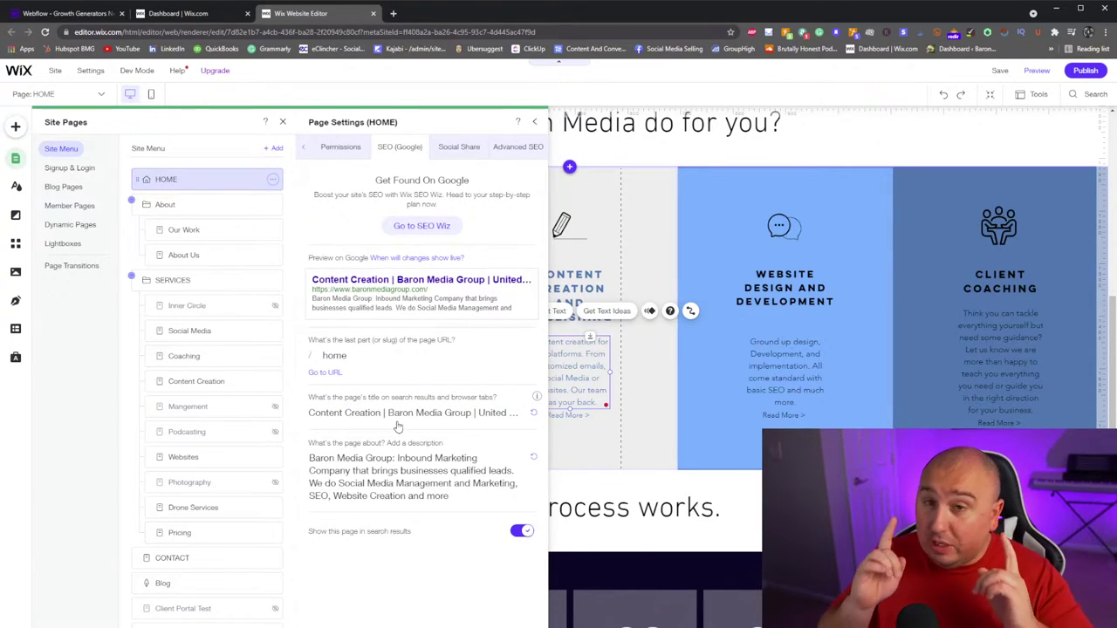
# View the SEO (Google) settings of the Our Work page and the About Us page
pyautogui.click(273, 205)
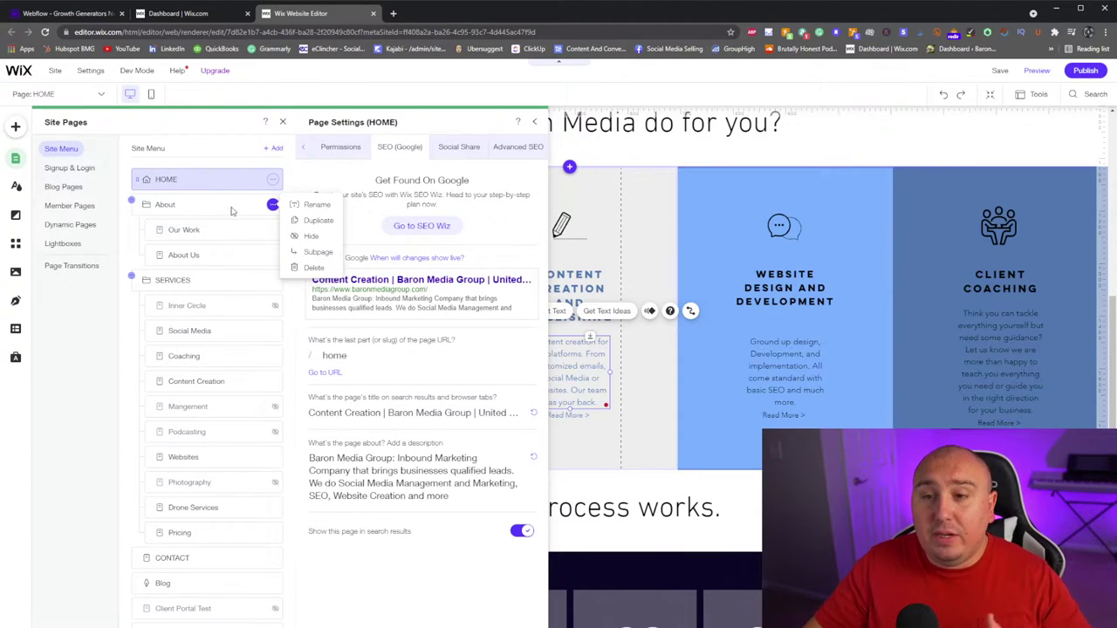
pyautogui.click(273, 229)
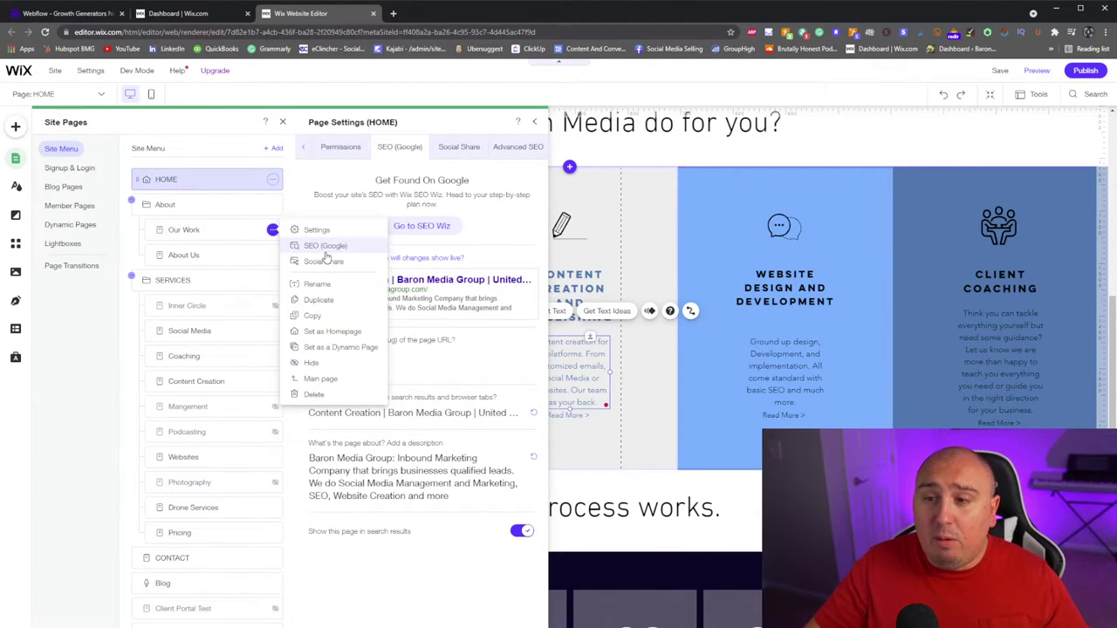
pyautogui.click(328, 249)
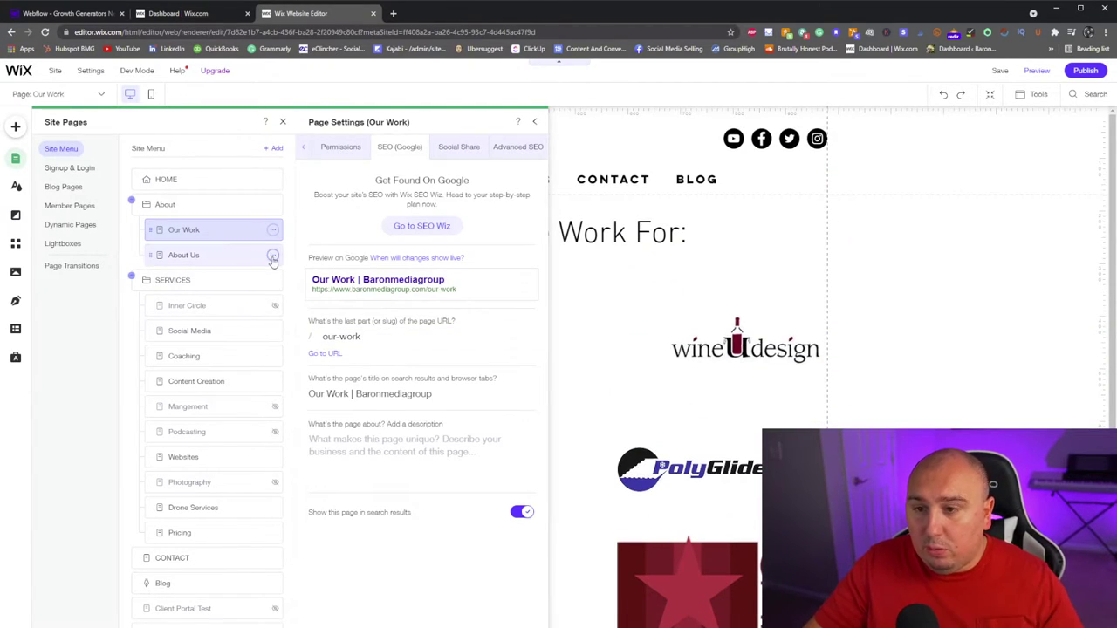
pyautogui.click(272, 255)
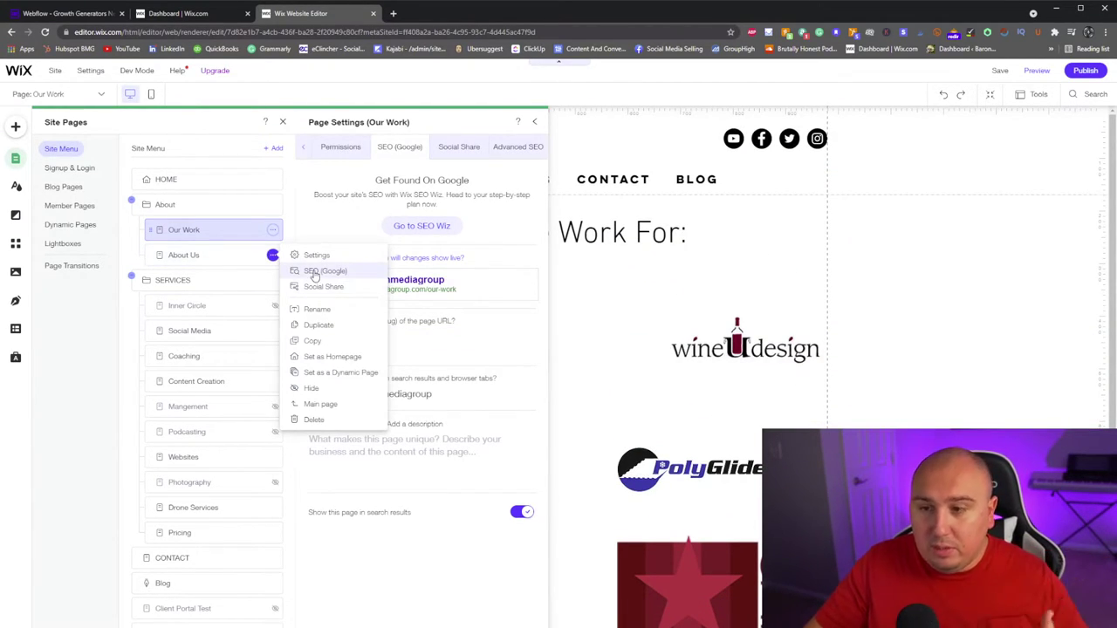
pyautogui.click(305, 271)
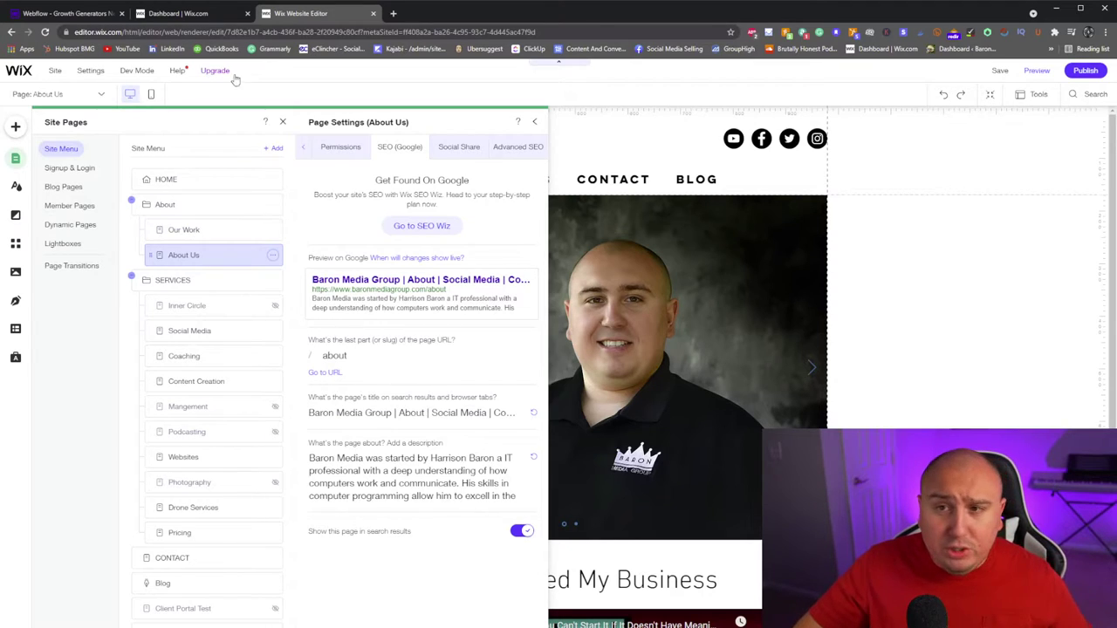
# In a new browser tab, search Google for "google search console" and open the Search Console overview
pyautogui.click(396, 13)
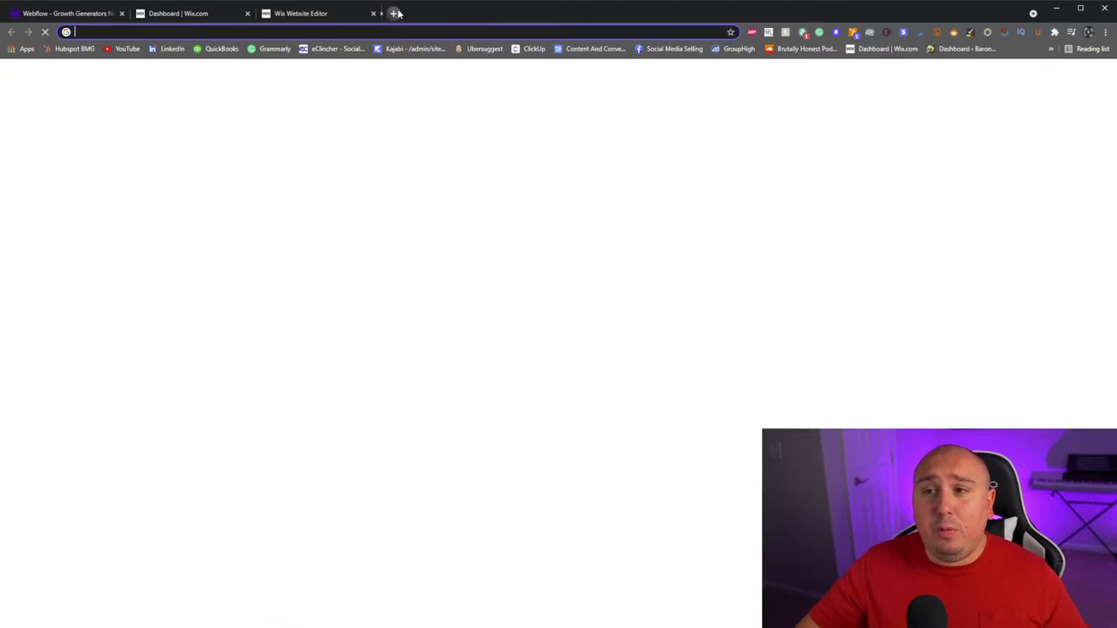
pyautogui.write('search')
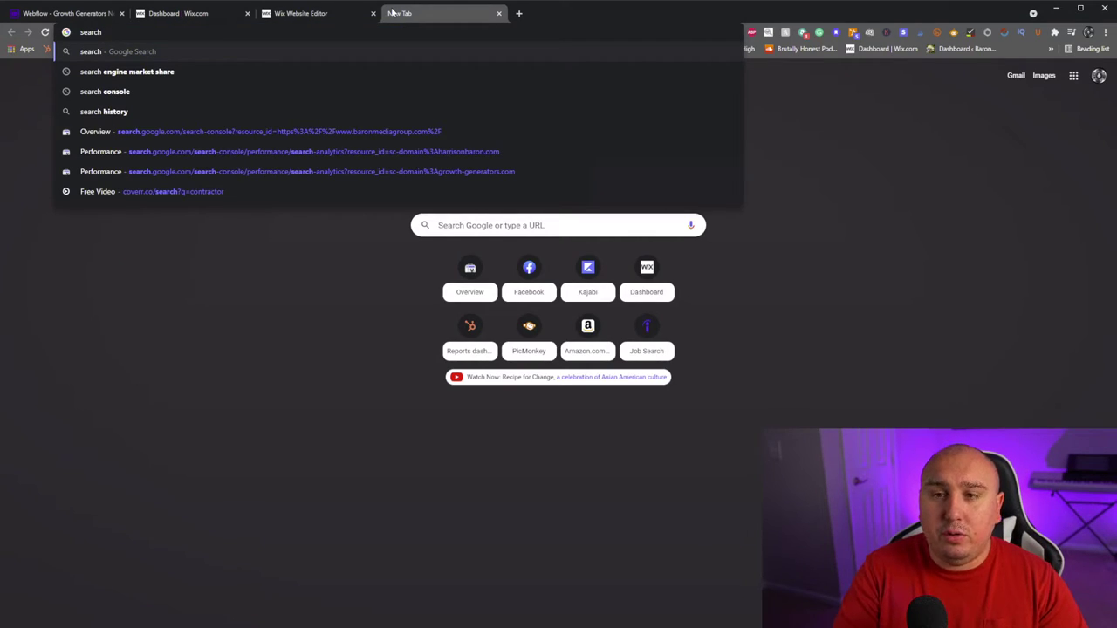
pyautogui.press('BackSpace')
pyautogui.press('BackSpace')
pyautogui.press('BackSpace')
pyautogui.press('BackSpace')
pyautogui.press('BackSpace')
pyautogui.press('BackSpace')
pyautogui.press('BackSpace')
pyautogui.write('google search co')
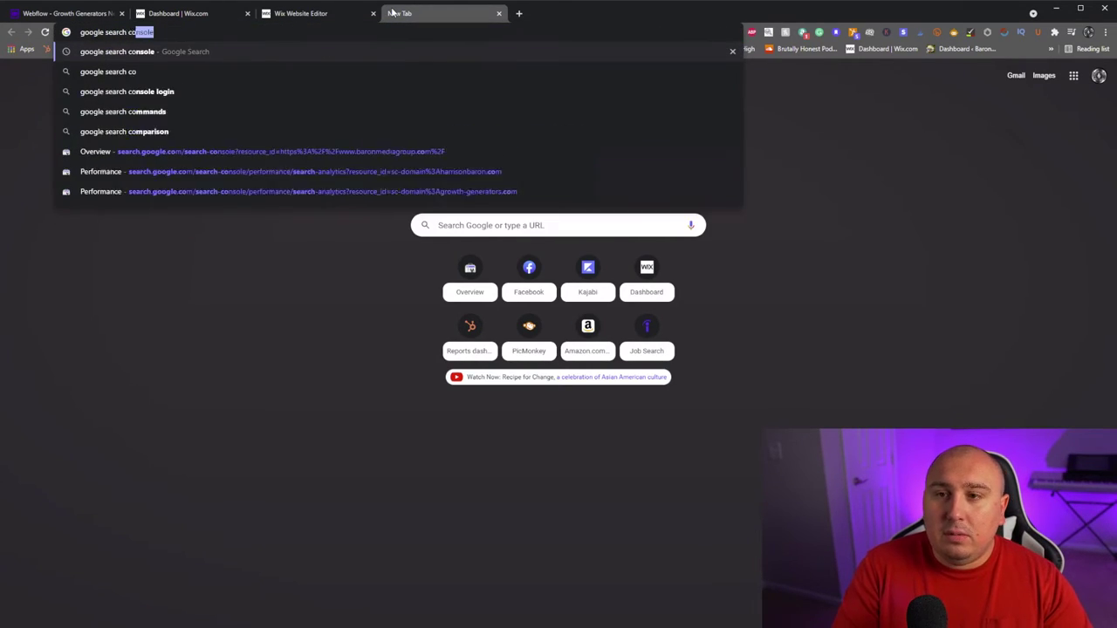
pyautogui.press('Return')
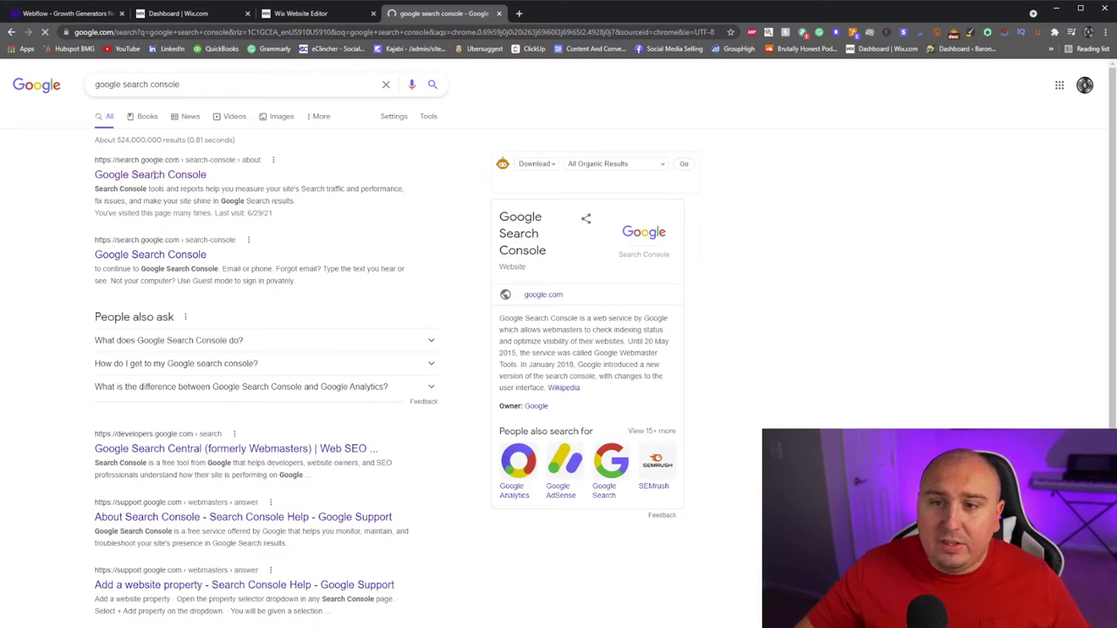
pyautogui.click(152, 175)
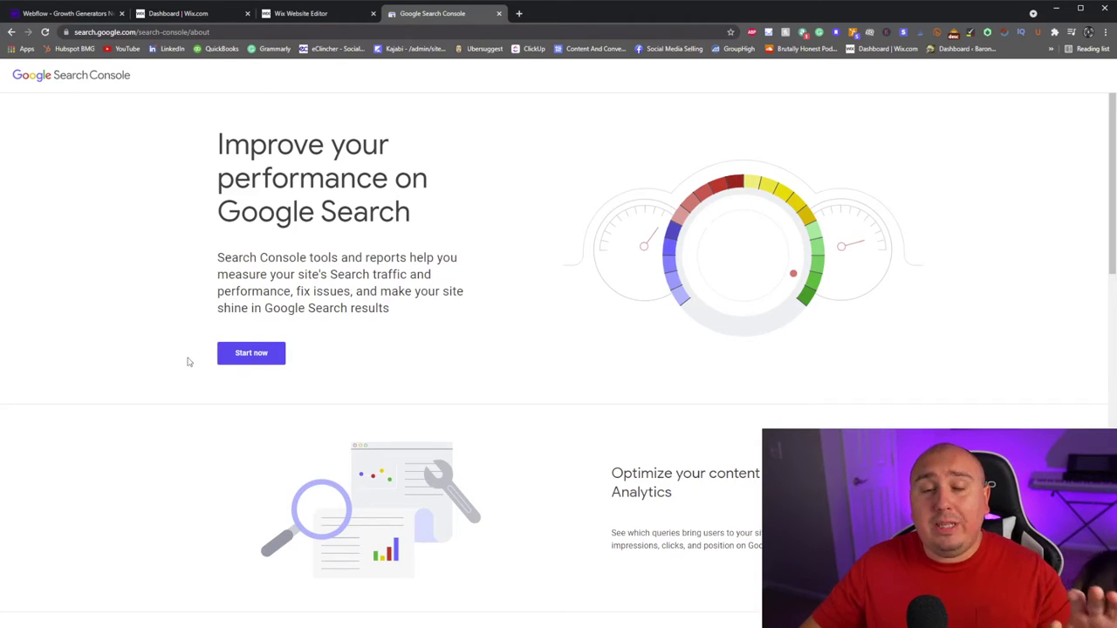
pyautogui.click(235, 356)
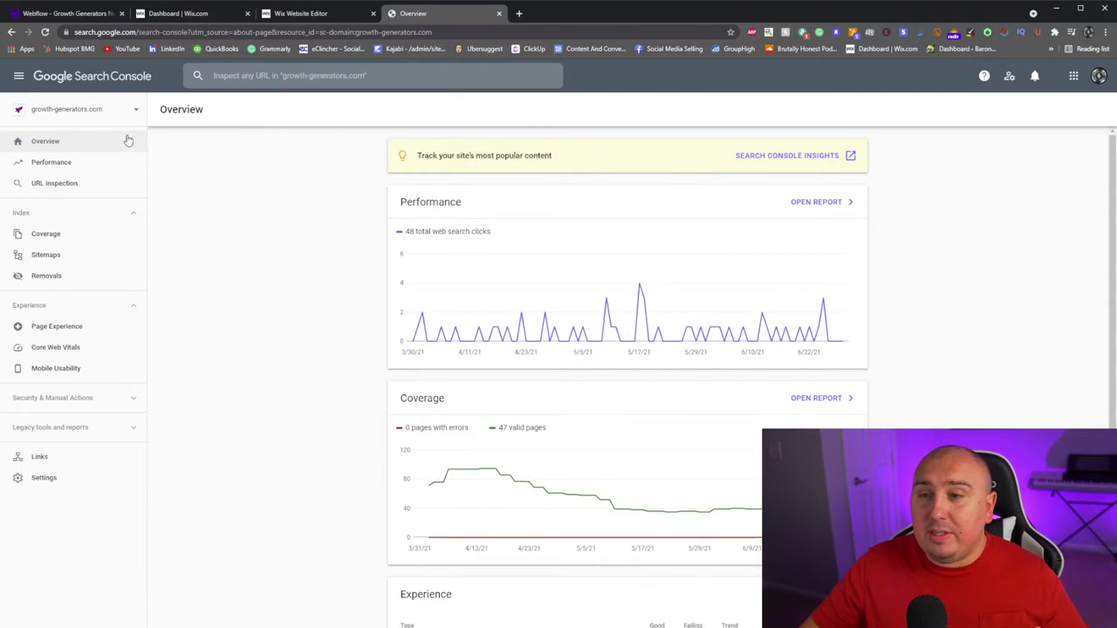
# Add a Domain property for yahoo.com in Search Console and copy its DNS verification TXT record
pyautogui.click(120, 111)
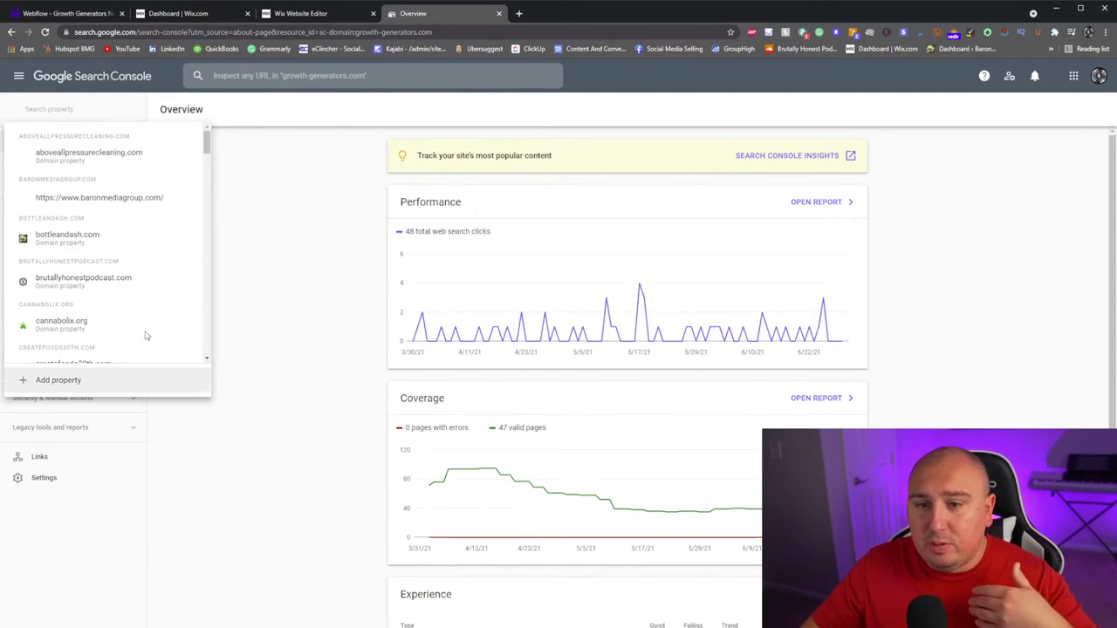
pyautogui.scroll(-3, 145, 267)
pyautogui.click(110, 386)
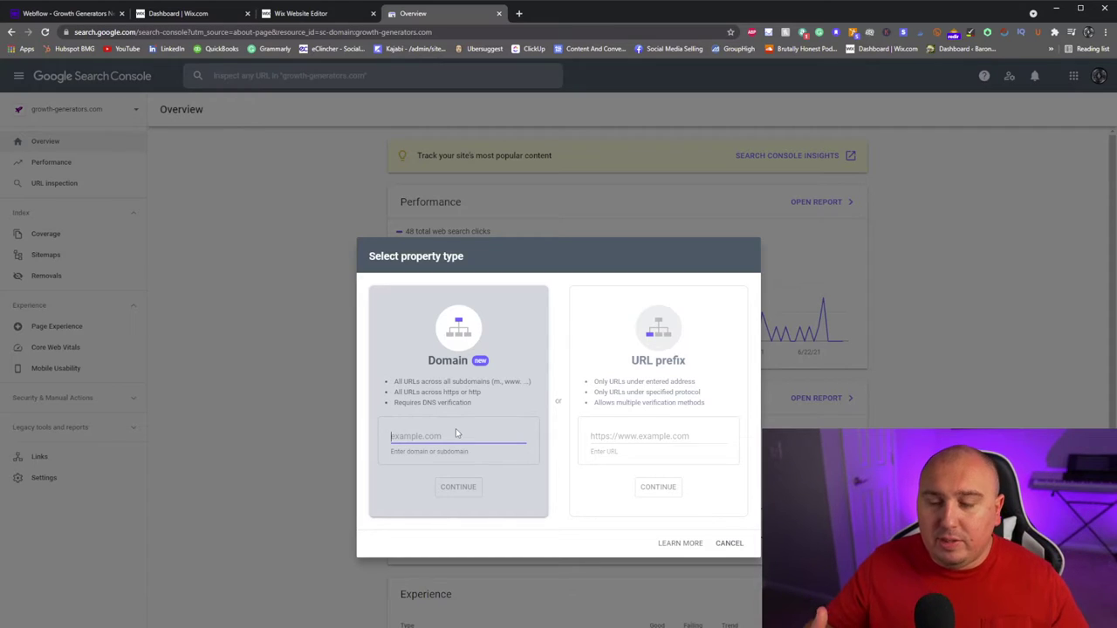
pyautogui.write('yahoo.com')
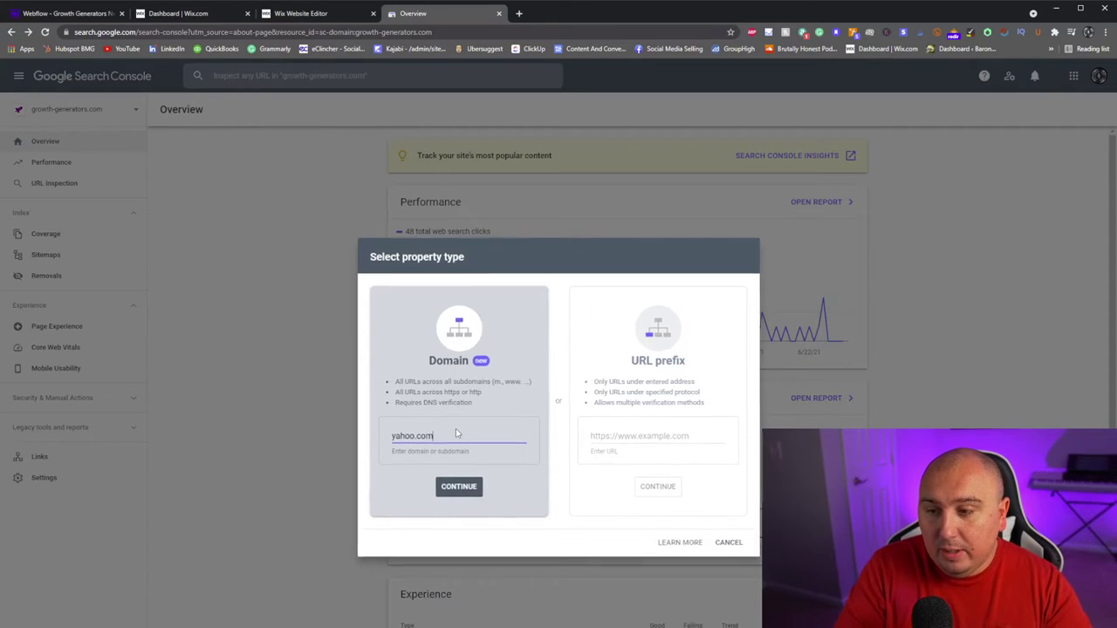
pyautogui.press('Return')
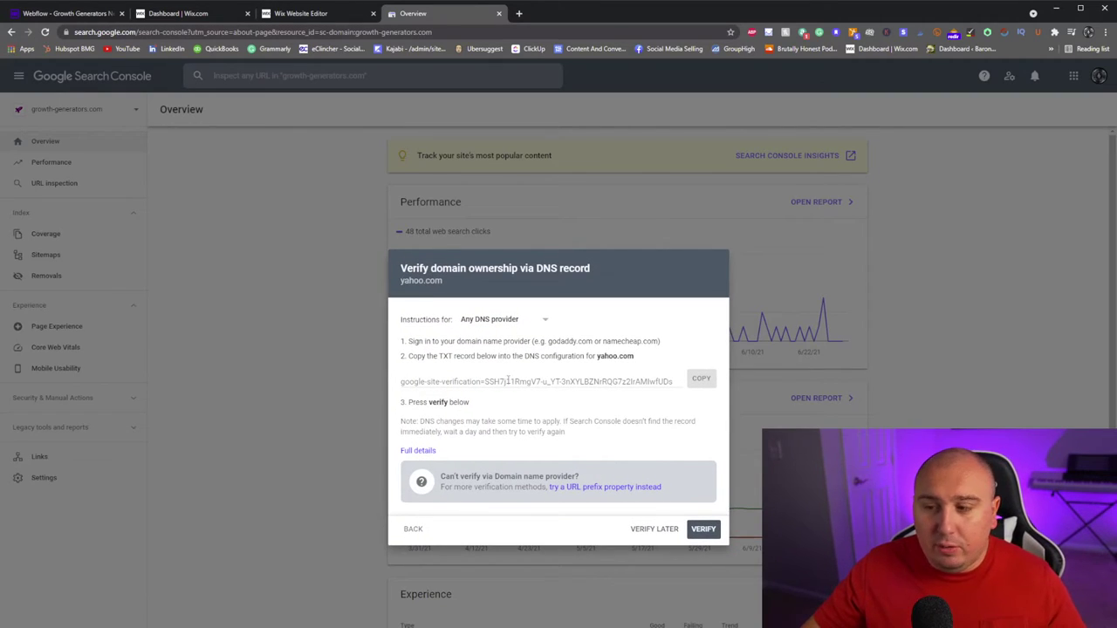
pyautogui.doubleClick(512, 381)
pyautogui.click(705, 382)
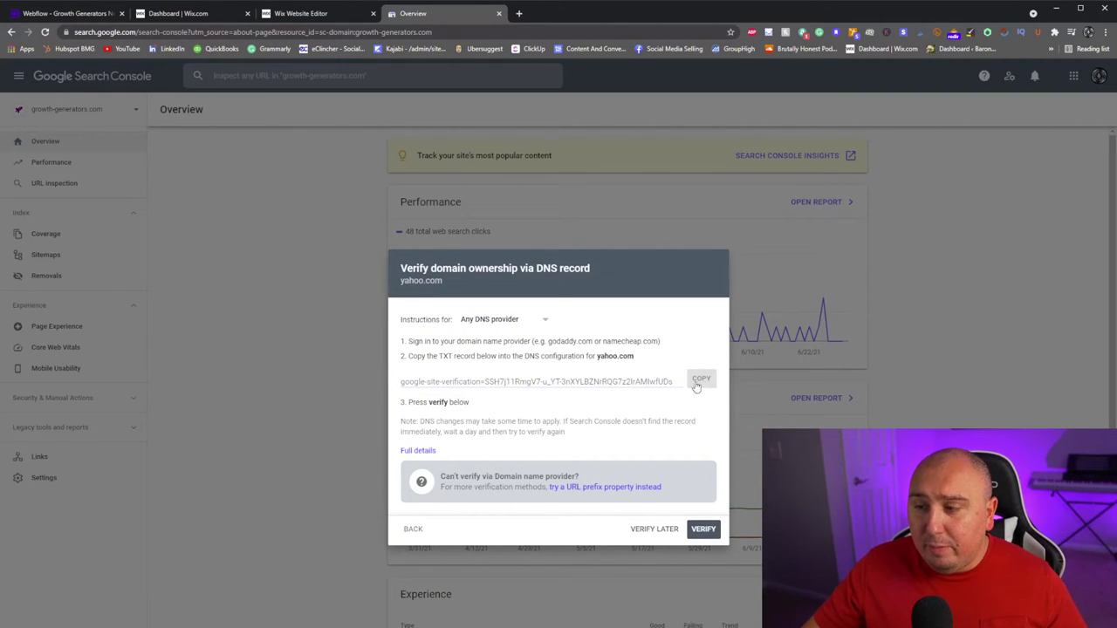
# Switch back to Webflow and open the Hosting section of the Growth Generators New Site project settings
pyautogui.click(54, 13)
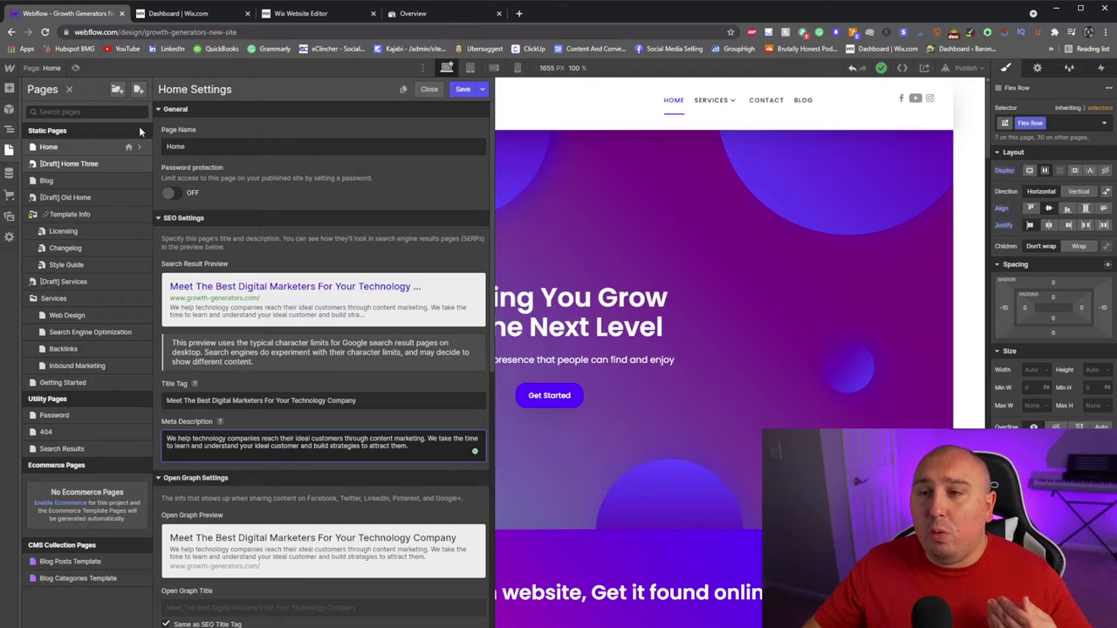
pyautogui.click(10, 67)
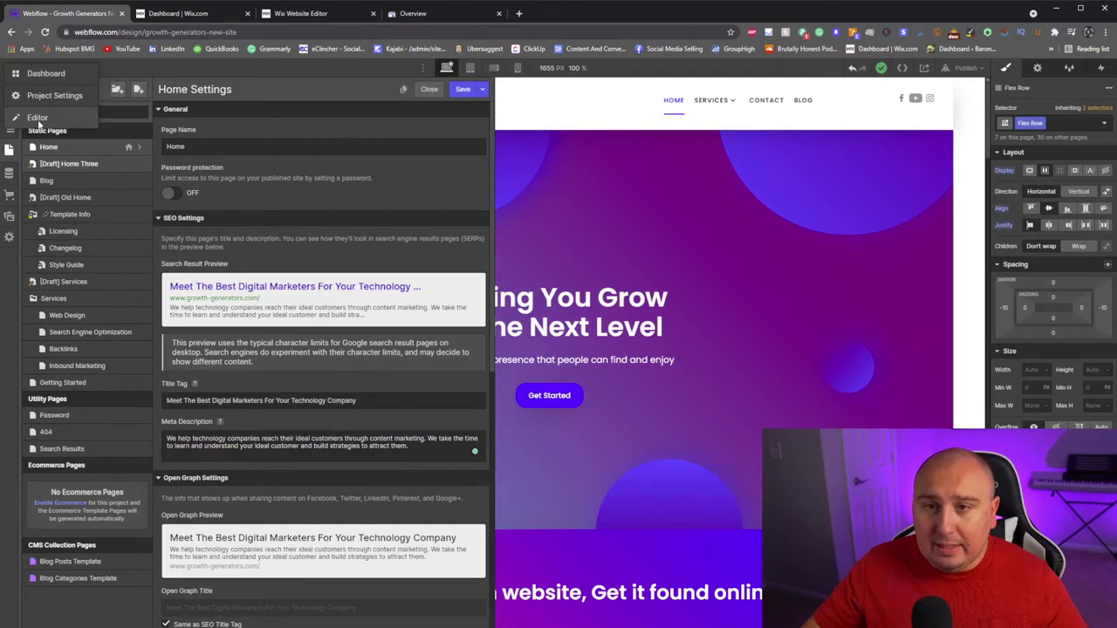
pyautogui.click(51, 96)
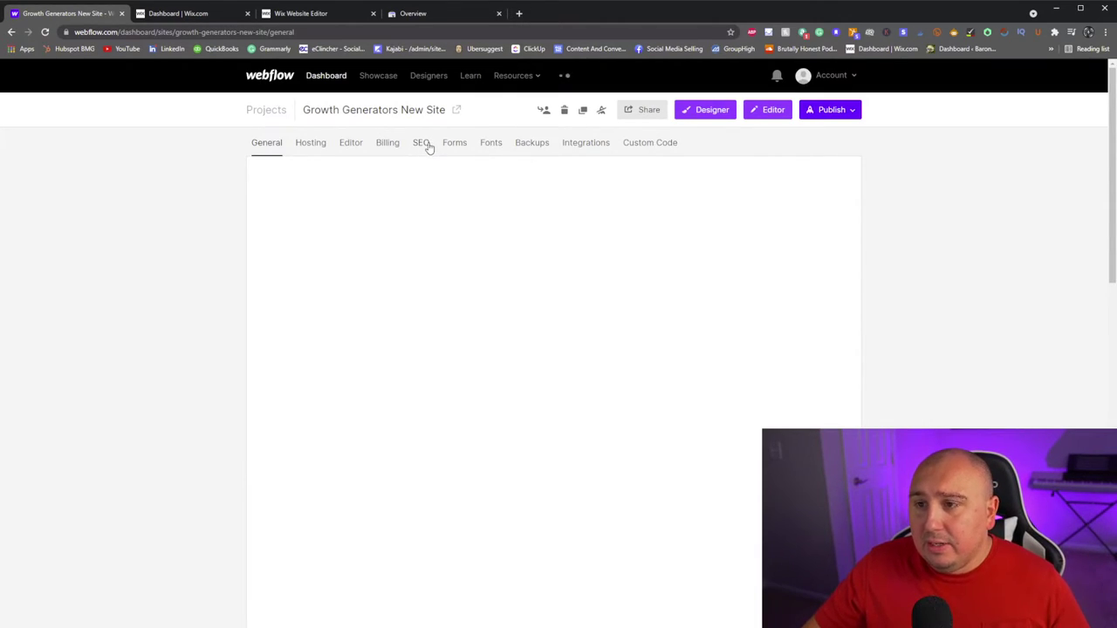
pyautogui.click(316, 144)
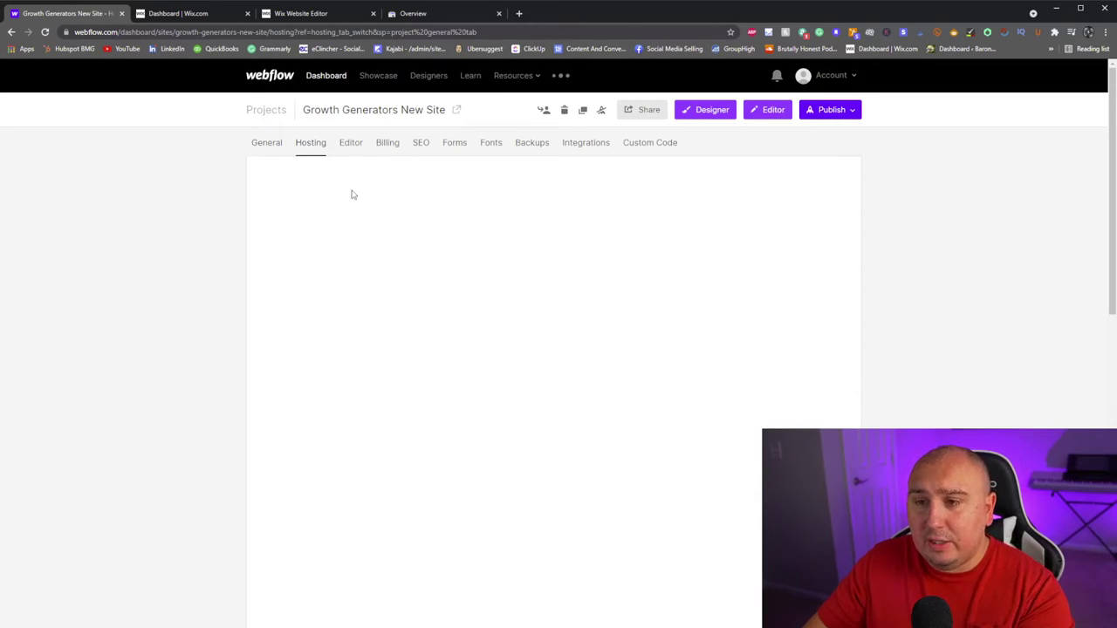
# Review the Custom Domains section and open the options for adding a custom domain
pyautogui.scroll(-5, 681, 212)
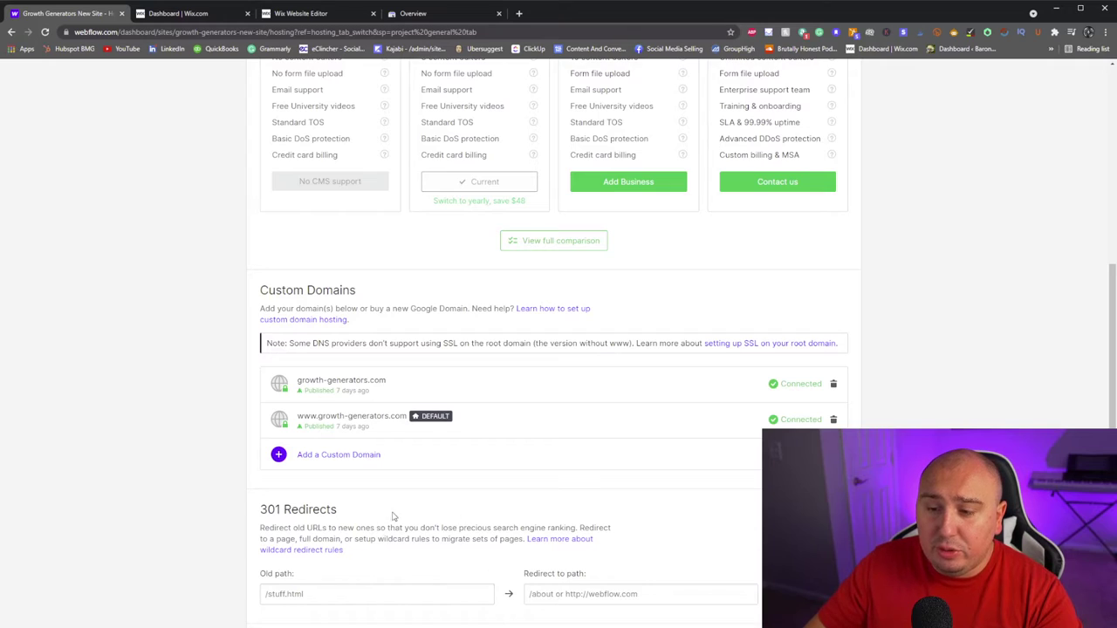
pyautogui.scroll(-2, 393, 514)
pyautogui.scroll(1, 388, 493)
pyautogui.moveTo(386, 276)
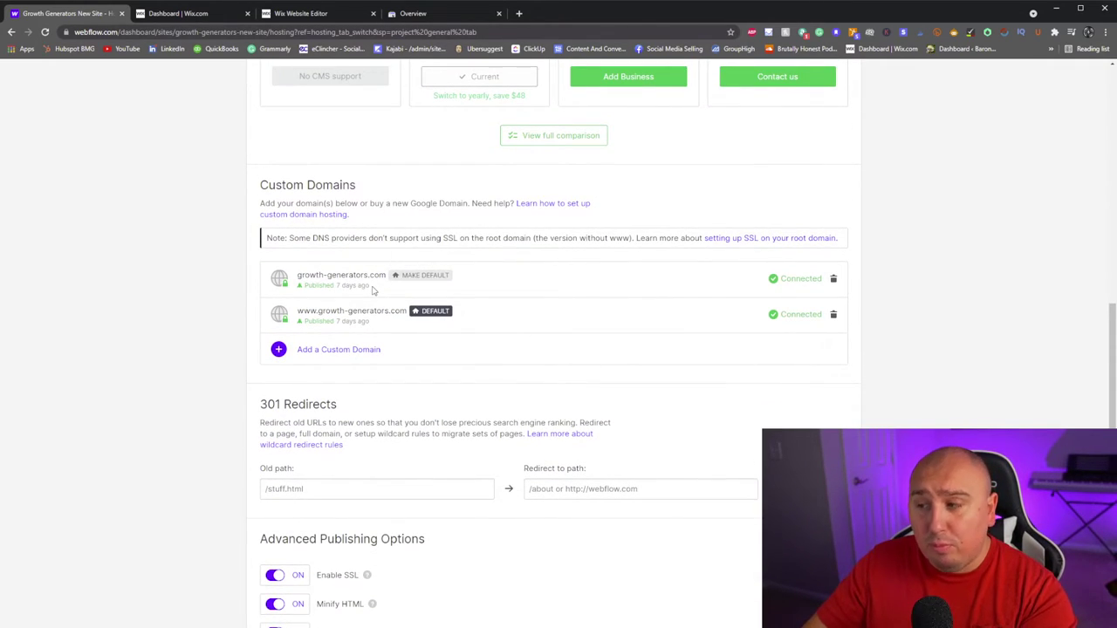
pyautogui.click(343, 351)
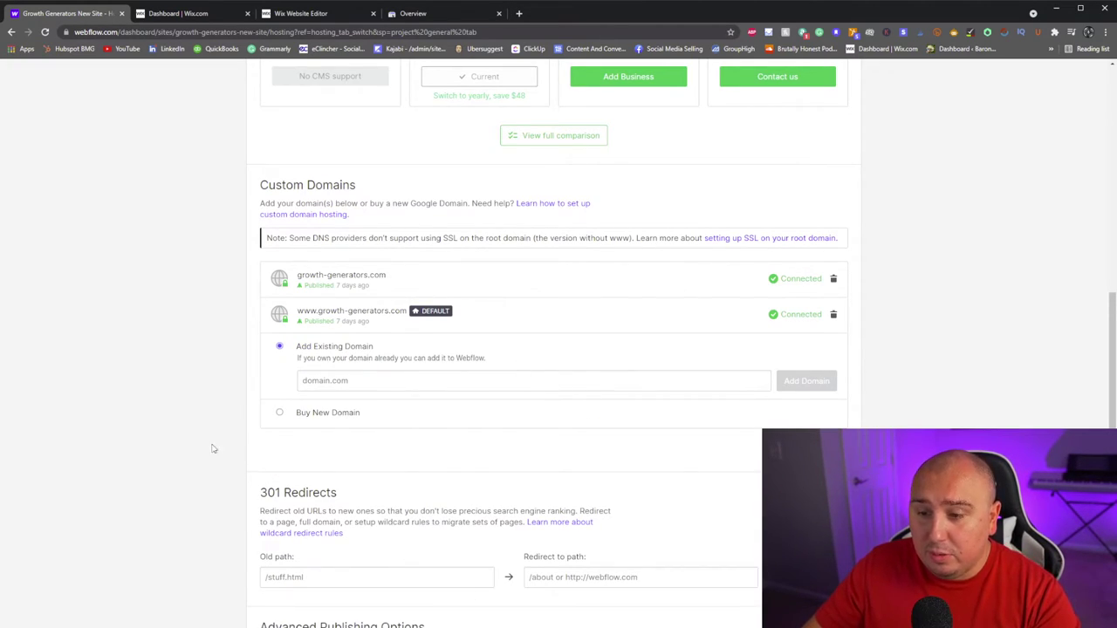
# Look over the redirect and publishing options in Webflow's Hosting settings, and return to the yahoo.com DNS verification instructions in Search Console
pyautogui.scroll(-5, 244, 453)
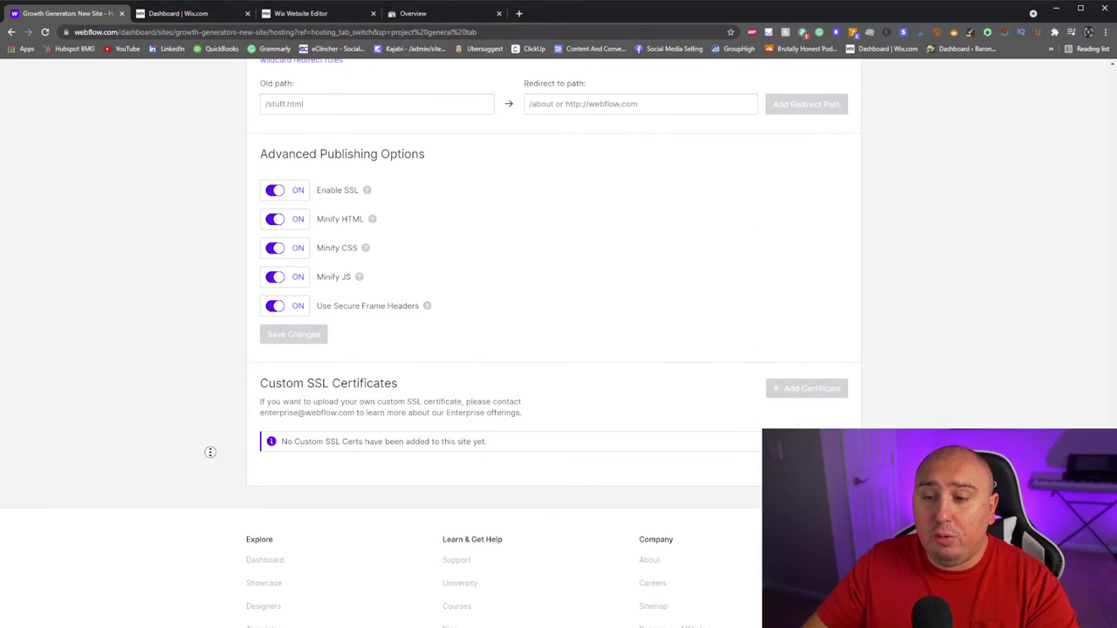
pyautogui.scroll(10, 210, 451)
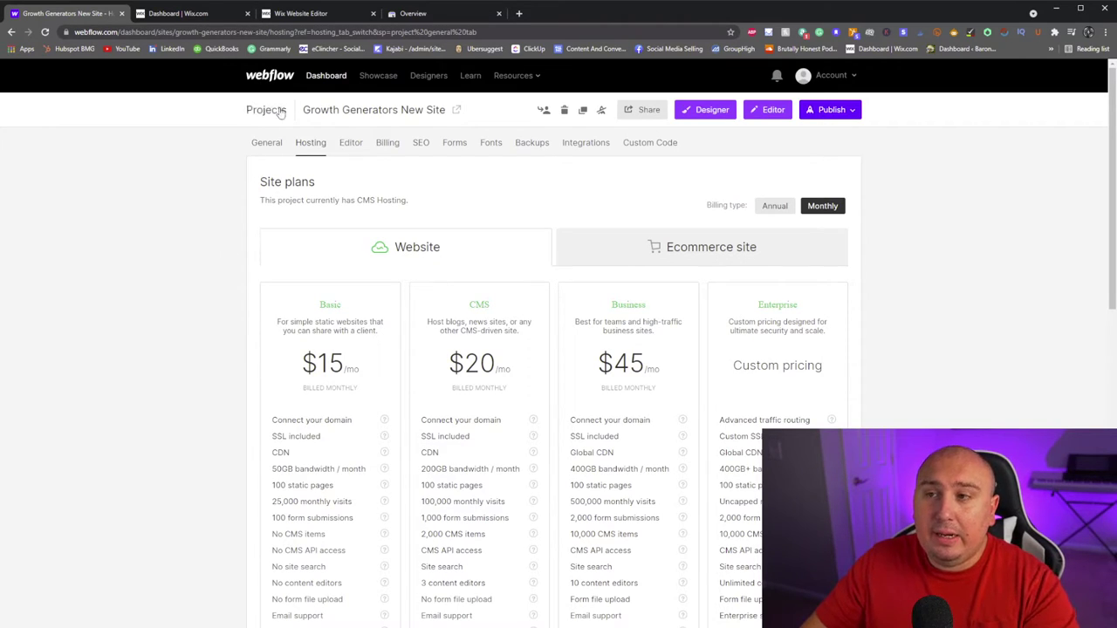
pyautogui.click(413, 16)
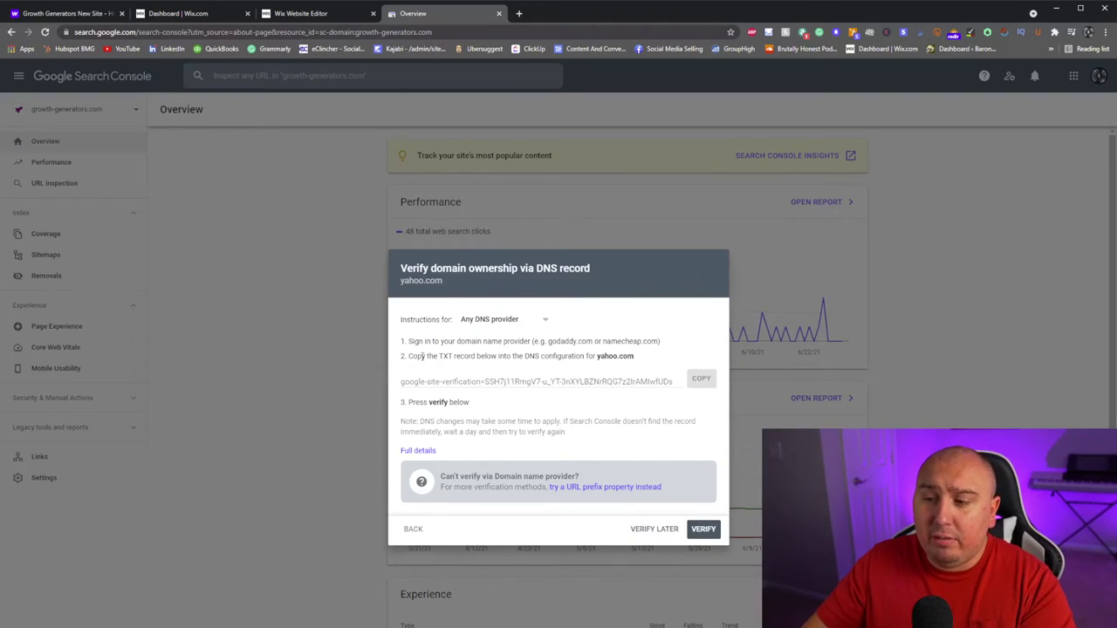
pyautogui.click(568, 354)
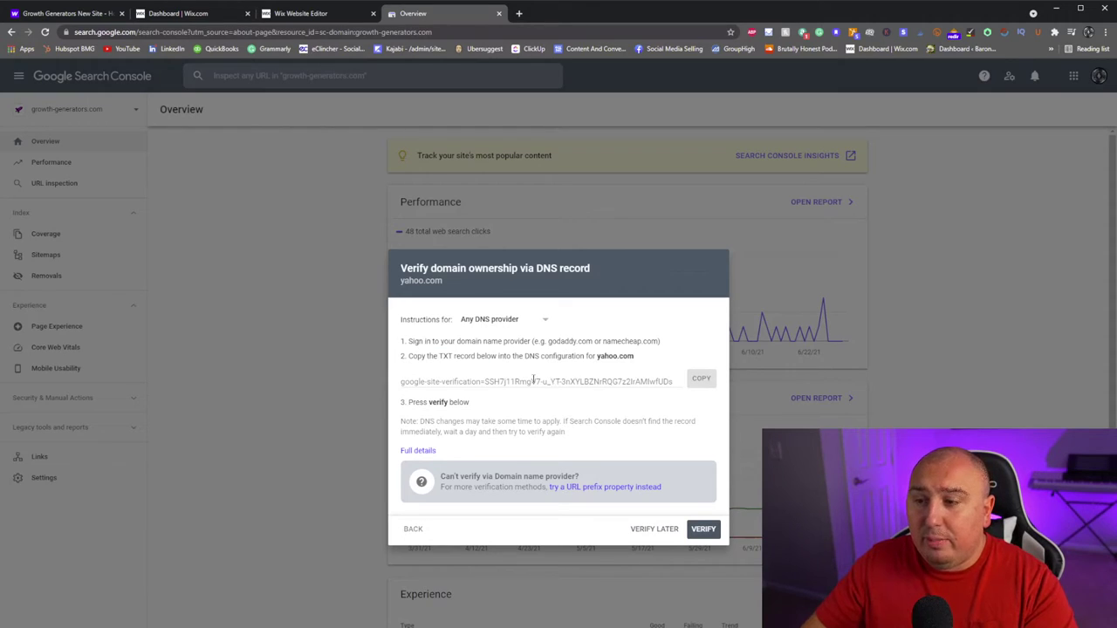
# Switch to the Wix dashboard and open the account's Domains page
pyautogui.click(301, 14)
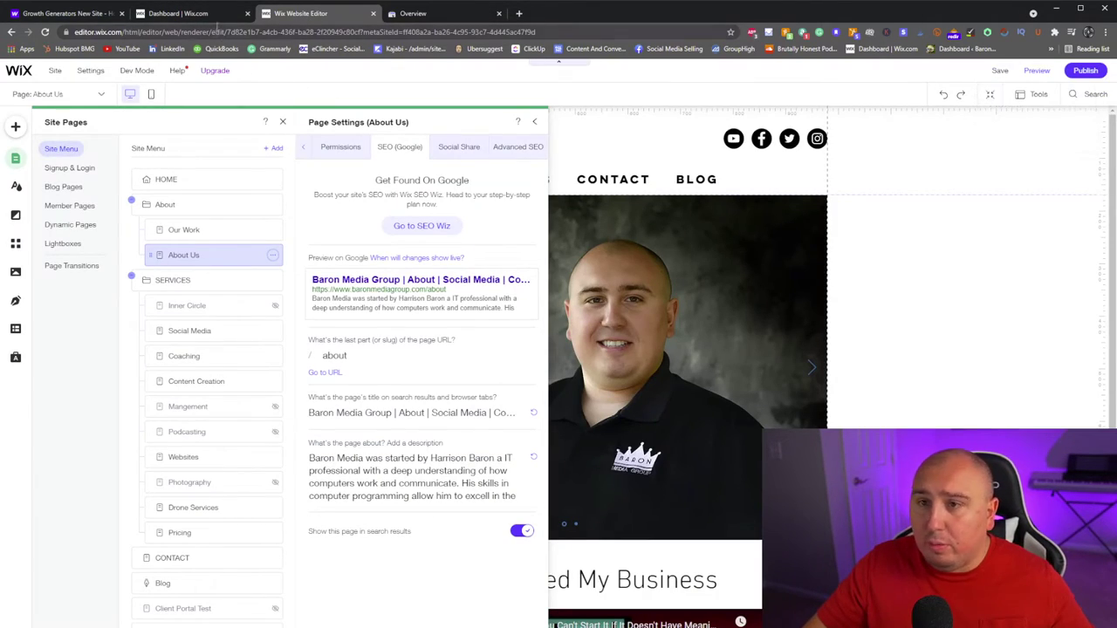
pyautogui.hotkey('ctrl', 'shift', 'Tab')
pyautogui.moveTo(1042, 90)
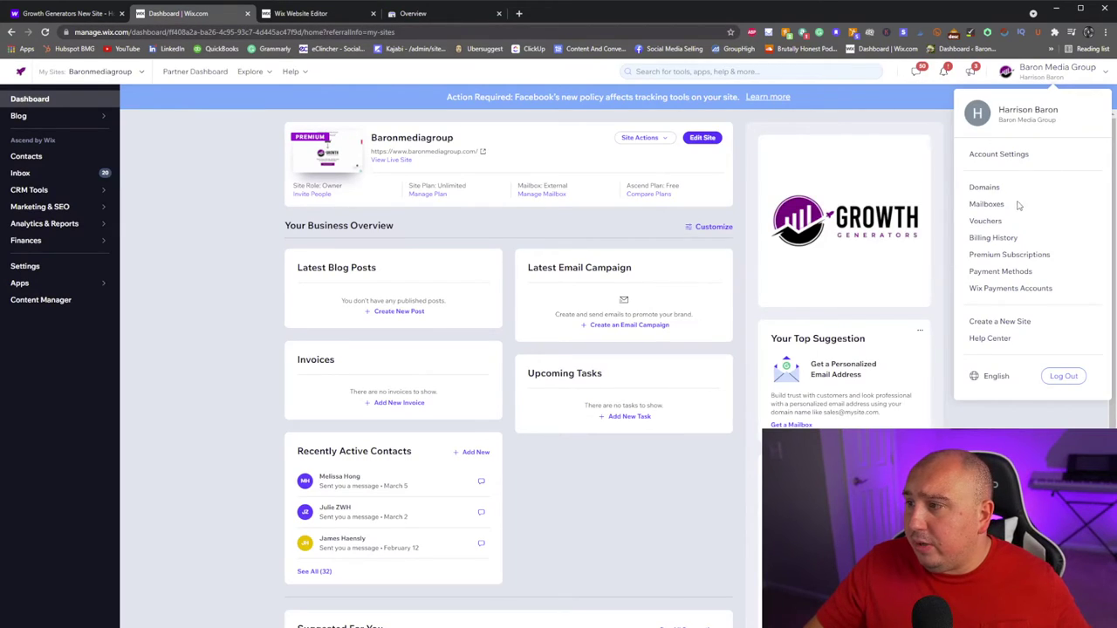
pyautogui.click(986, 189)
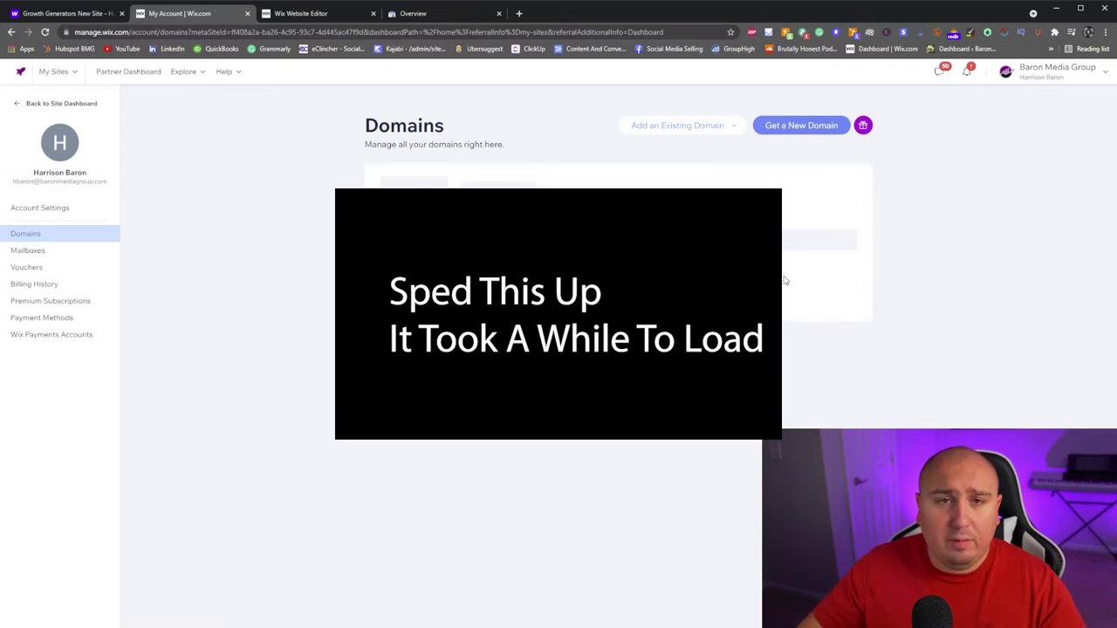
# Find "baron" on the Domains page, open the DNS records of baronmediagroup.com and review the TXT records section
pyautogui.hotkey('ctrl', 'f')
pyautogui.write('baron')
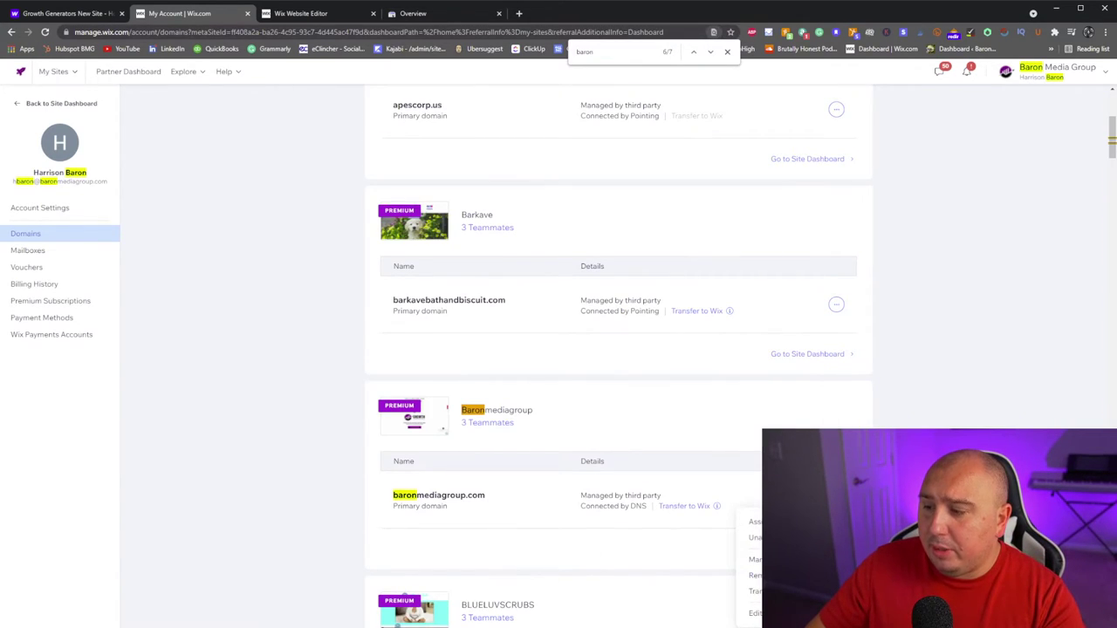
pyautogui.click(755, 559)
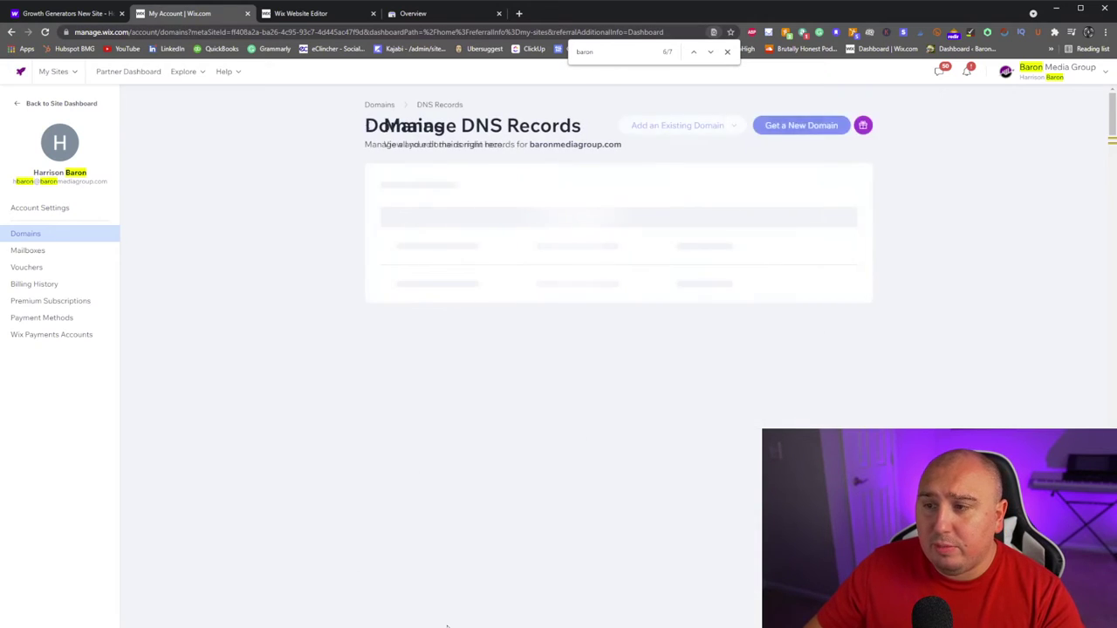
pyautogui.scroll(-4, 471, 563)
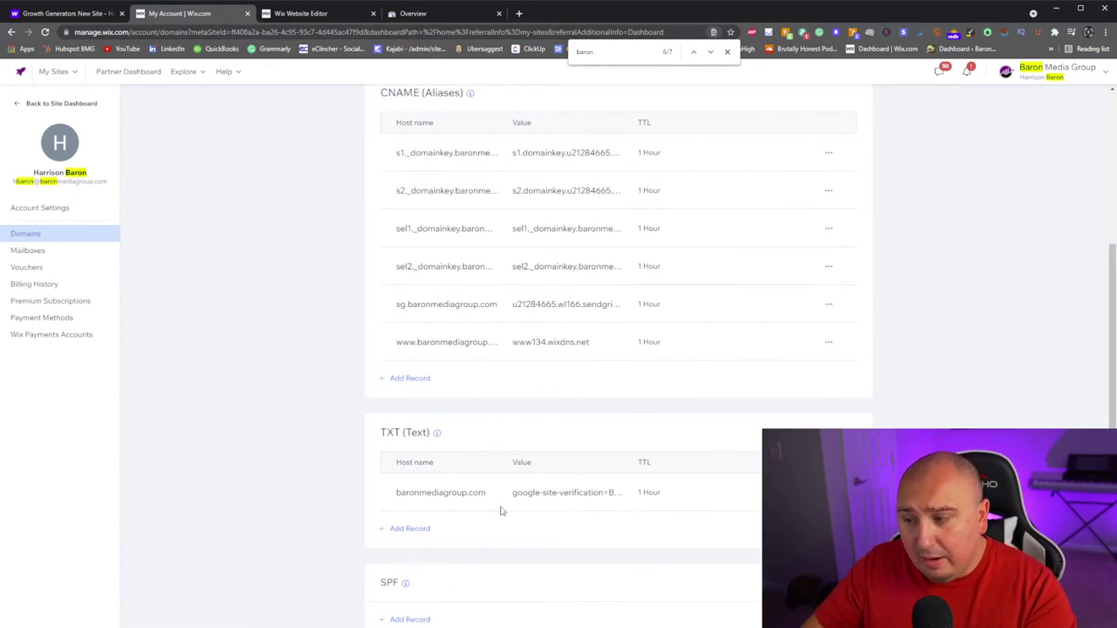
pyautogui.click(78, 241)
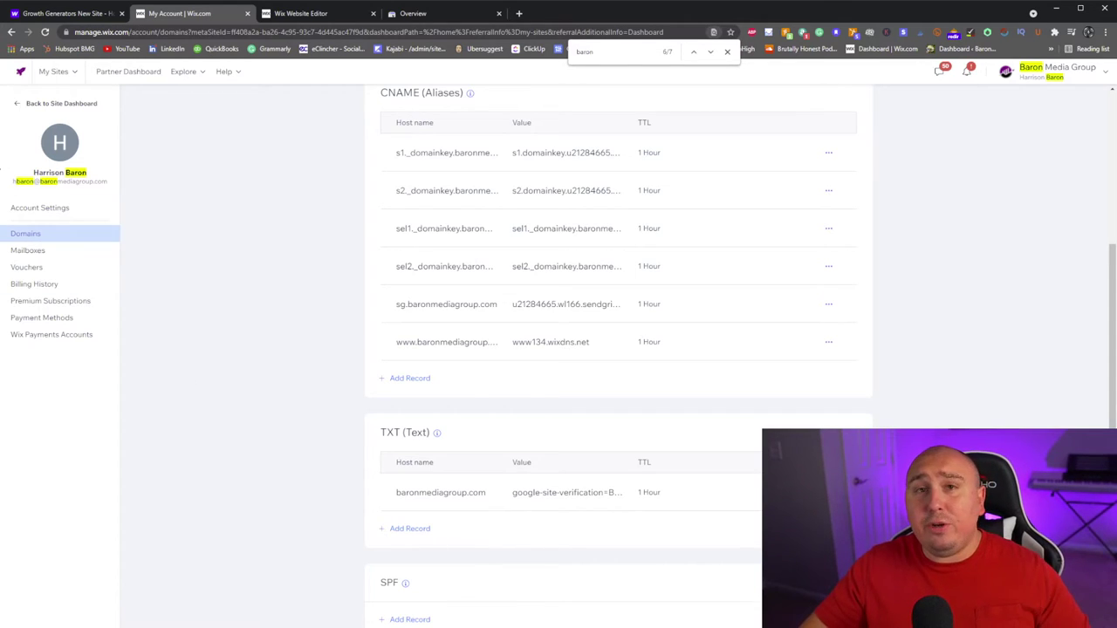
# Switch back to Search Console, try to verify ownership of yahoo.com, and postpone the verification
pyautogui.click(440, 14)
pyautogui.click(701, 529)
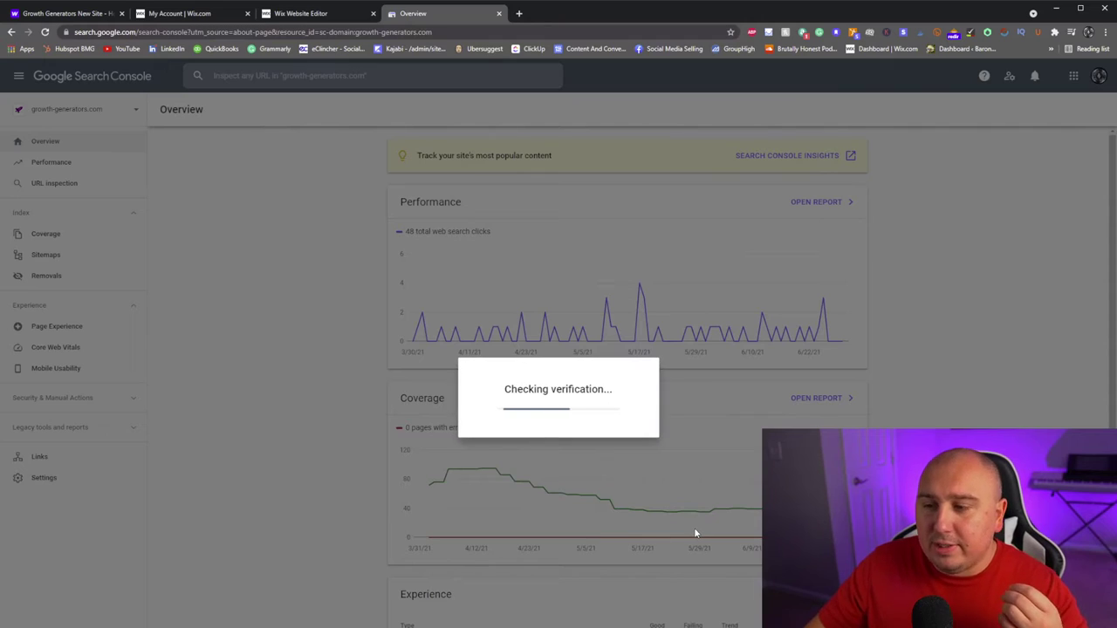
pyautogui.click(698, 516)
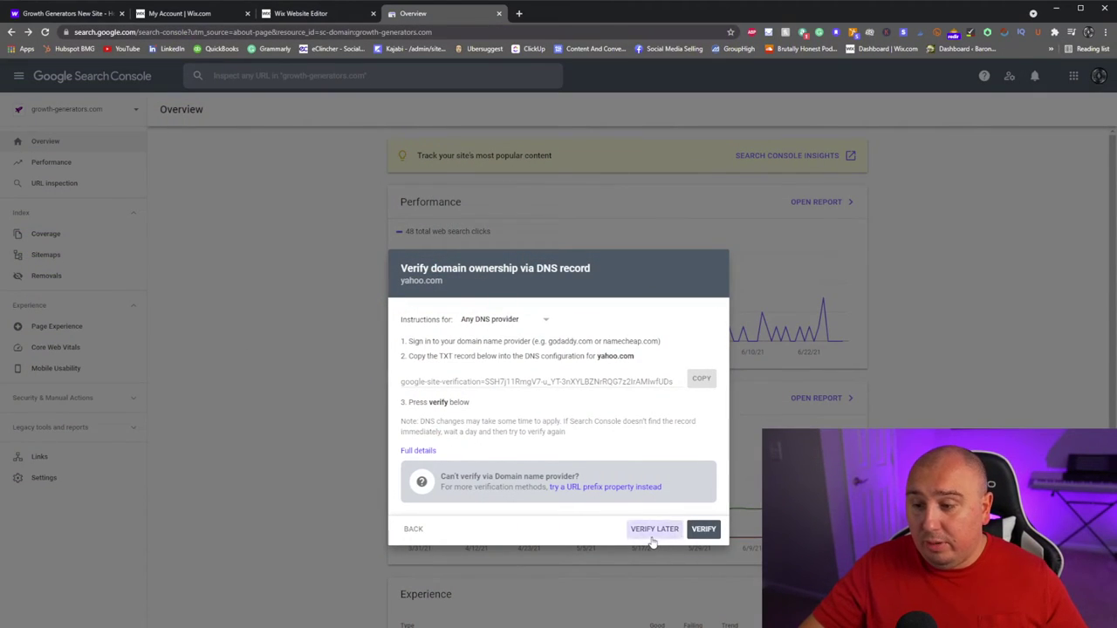
pyautogui.click(654, 530)
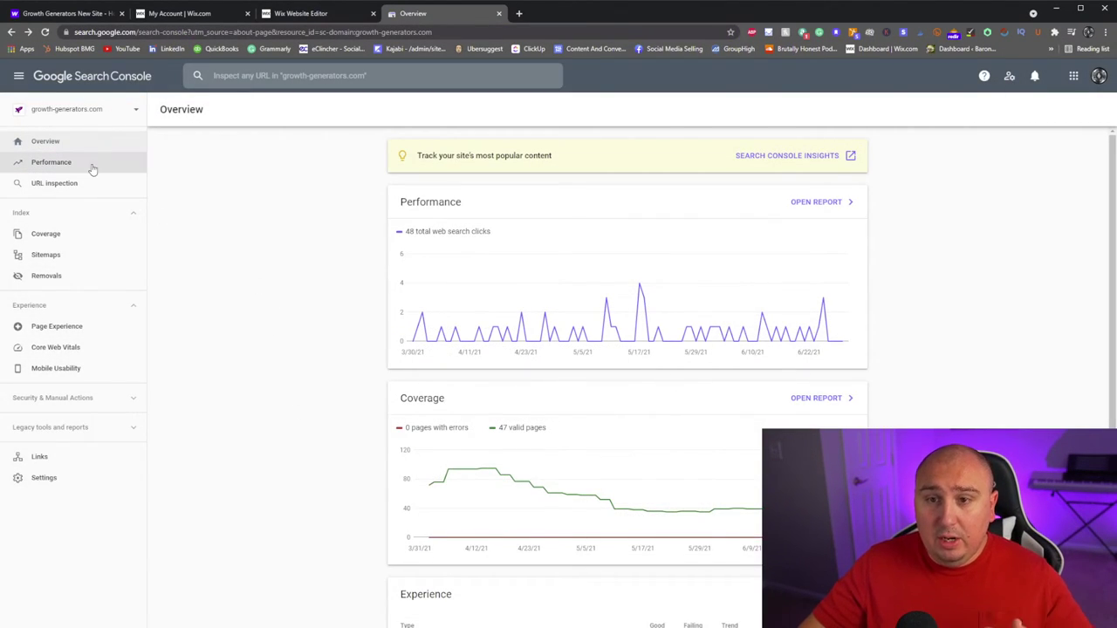
# Open the Sitemaps section for growth-generators.com in Search Console, and load growth-generators.com/sitemap.xml in a new browser tab
pyautogui.click(100, 261)
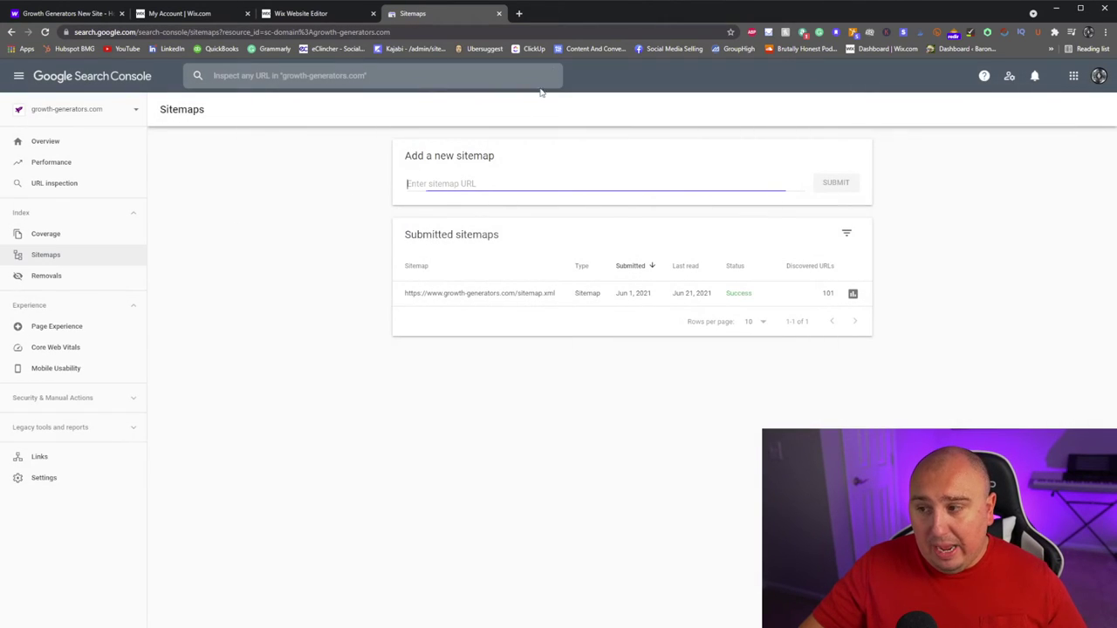
pyautogui.click(522, 14)
pyautogui.write('growth')
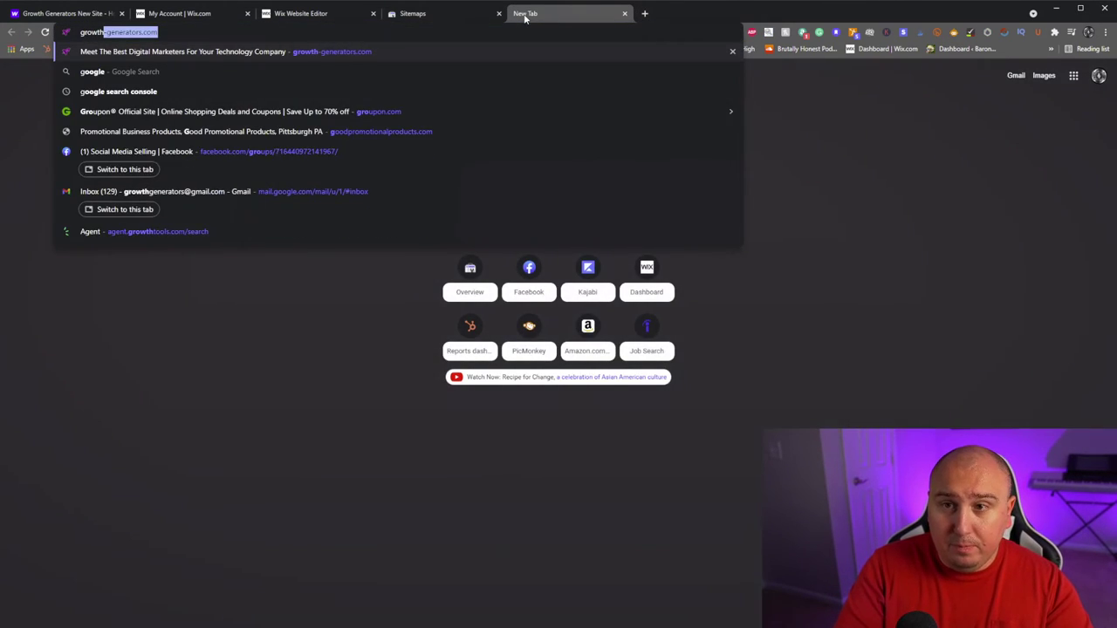
pyautogui.press('Right')
pyautogui.write('/')
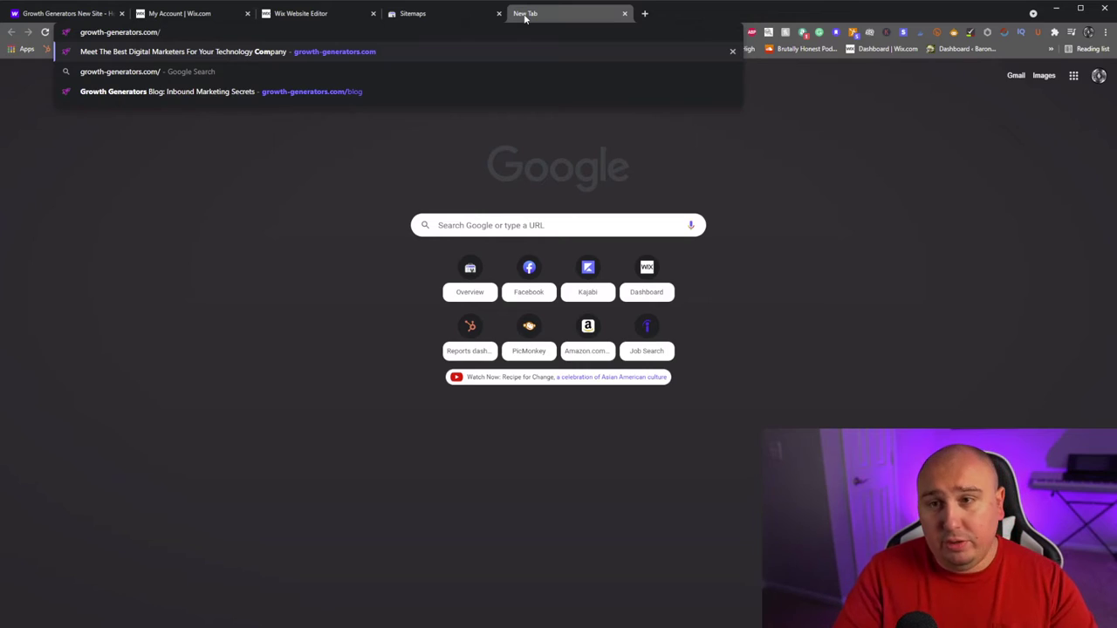
pyautogui.write('sitemap.')
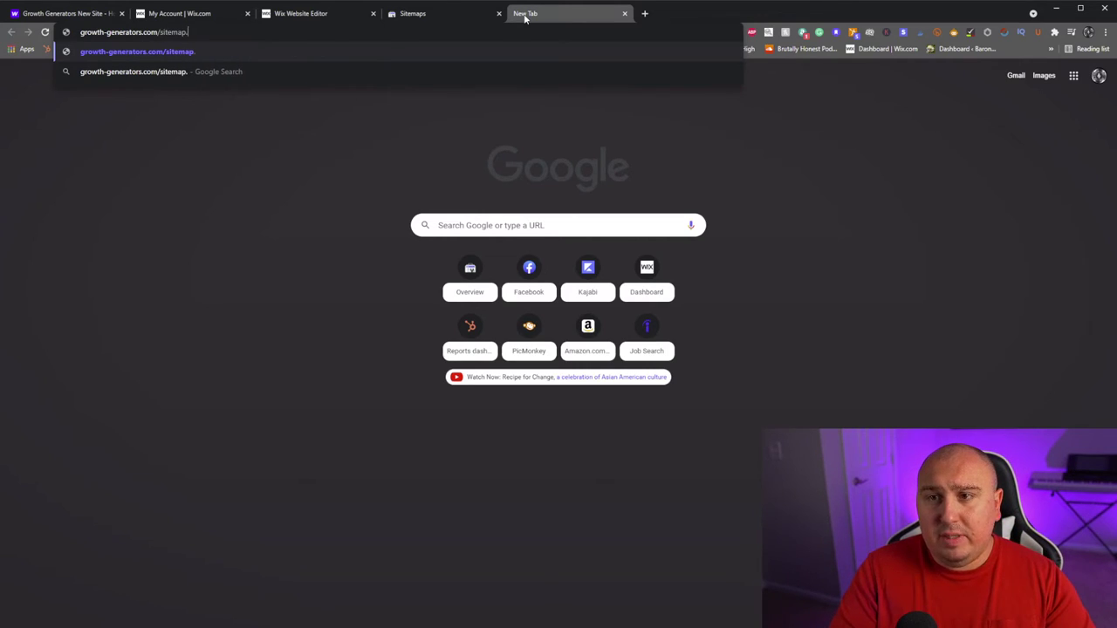
pyautogui.write('xml')
pyautogui.press('Return')
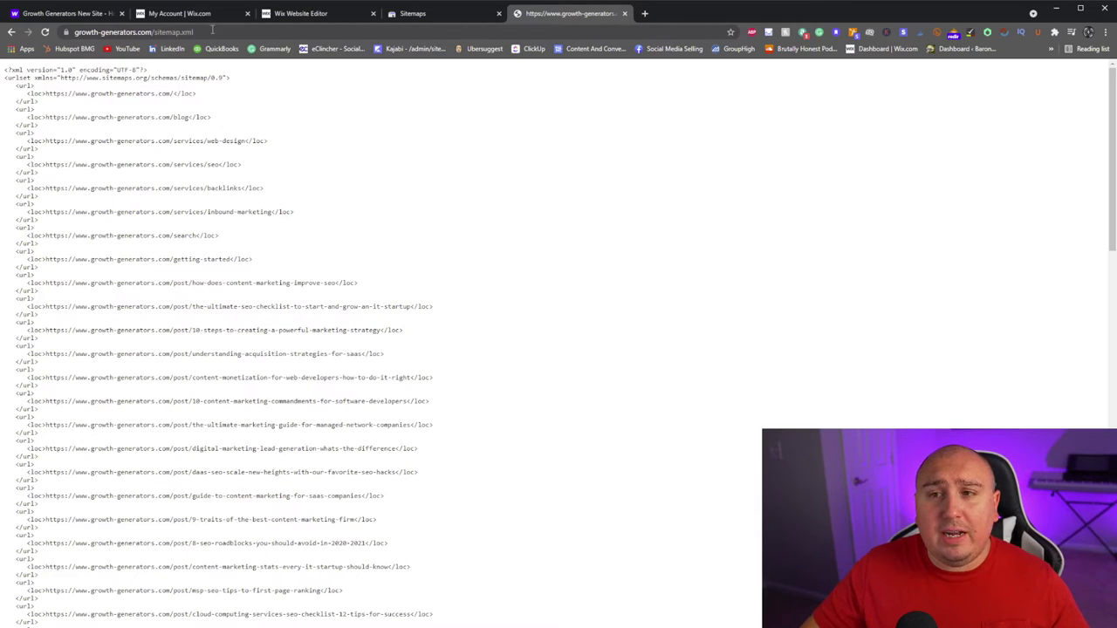
pyautogui.click(206, 33)
pyautogui.hotkey('ctrl', 'c')
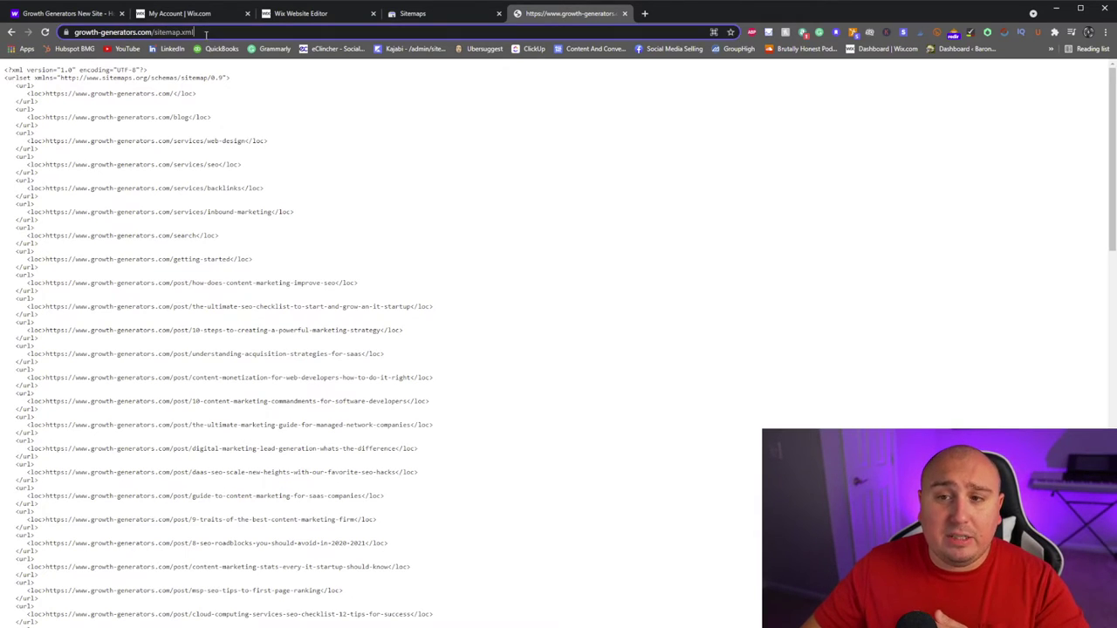
pyautogui.click(445, 12)
pyautogui.hotkey('ctrl', 'v')
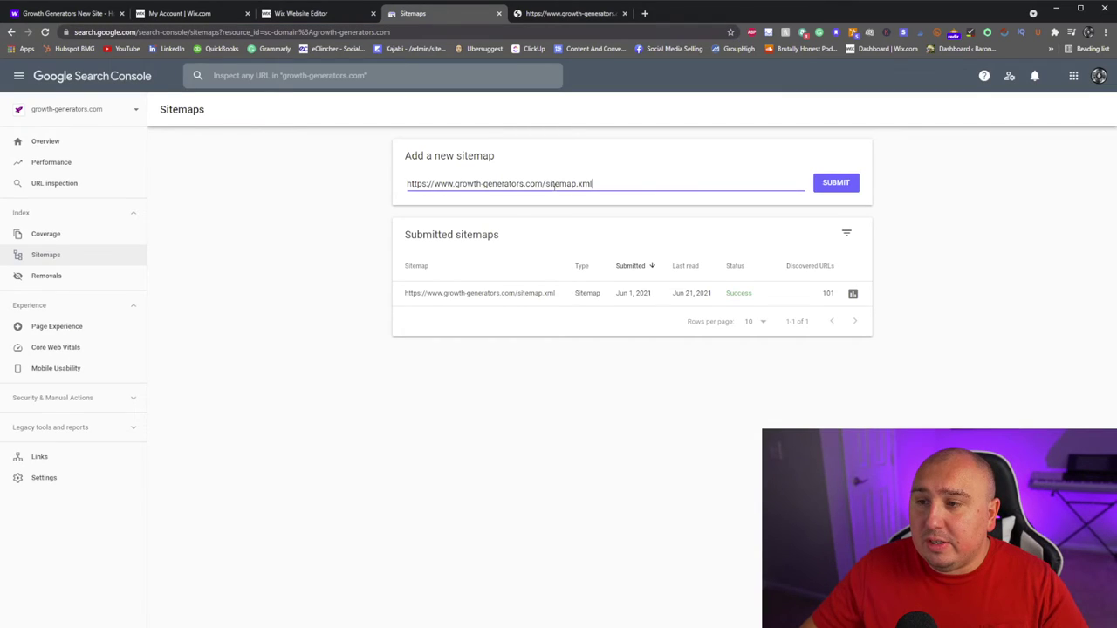
pyautogui.click(822, 185)
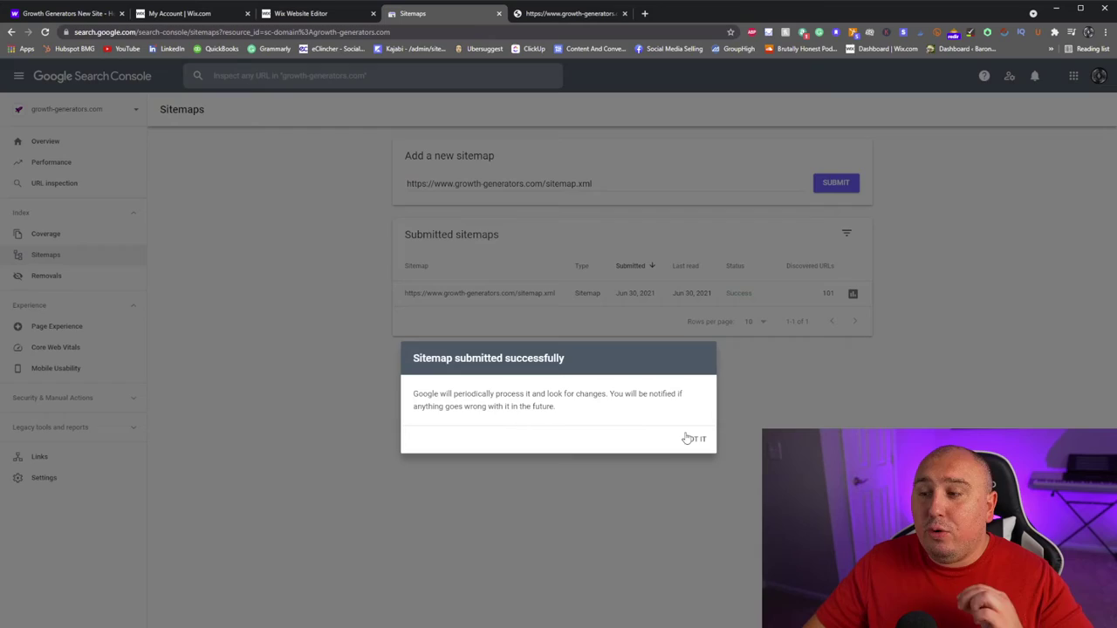
pyautogui.click(693, 439)
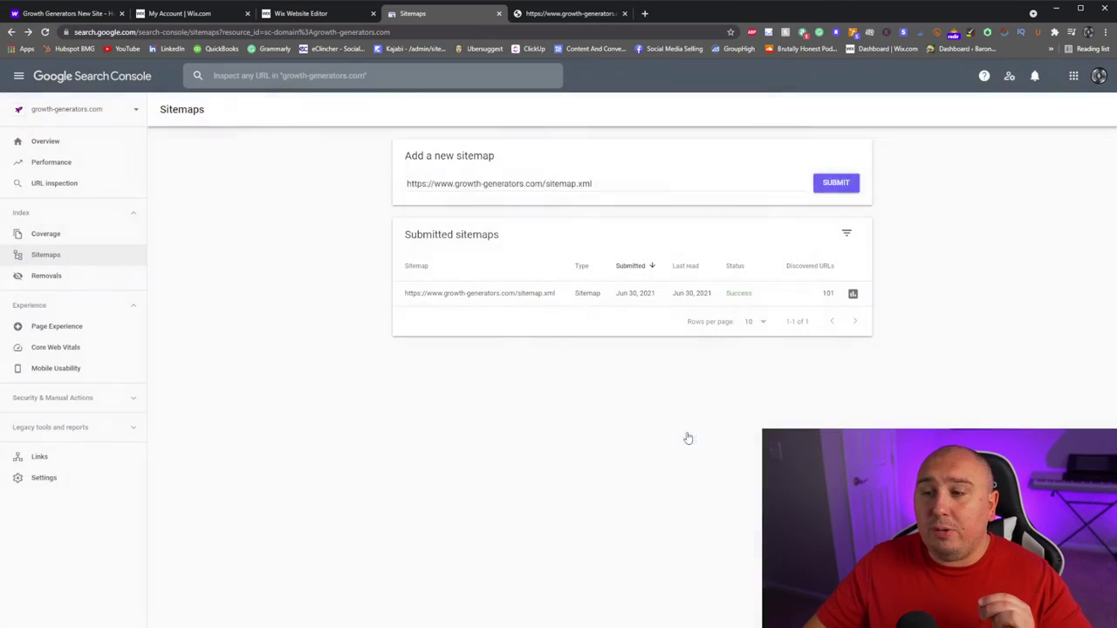
# Return to the sitemap.xml page and look through its listed page and blog post URLs
pyautogui.click(567, 14)
pyautogui.scroll(-3, 330, 283)
pyautogui.scroll(-10, 330, 284)
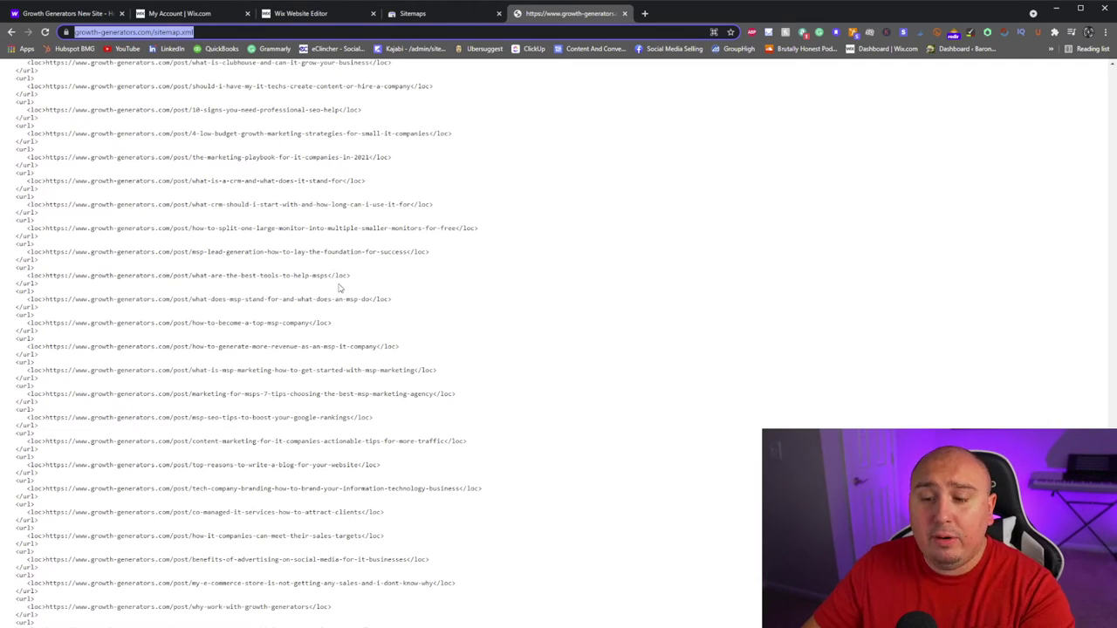
pyautogui.click(338, 287)
pyautogui.scroll(15, 349, 261)
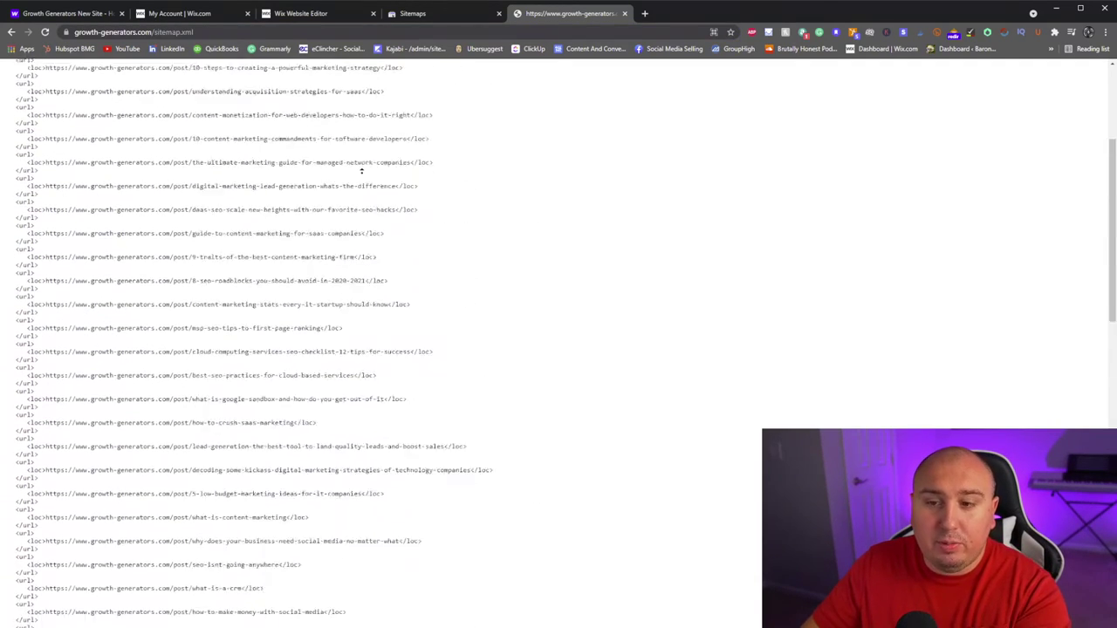